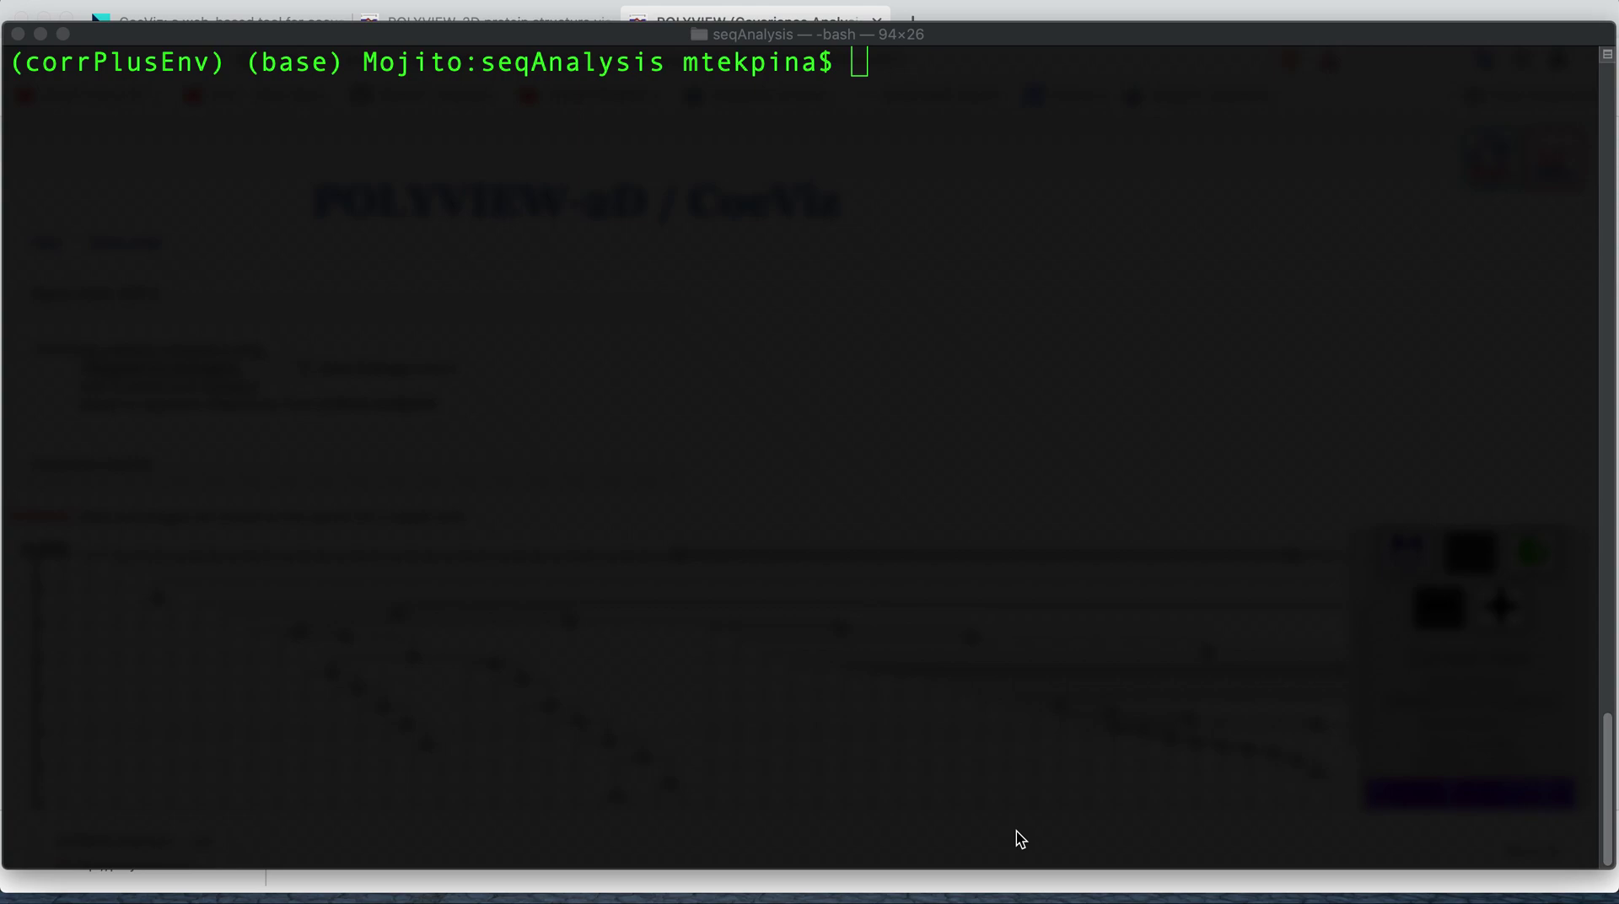
Step: Switch to the web browser and review the CoeViz article's abstract and conclusions on the BMC Bioinformatics page
key("ctrl+Up")
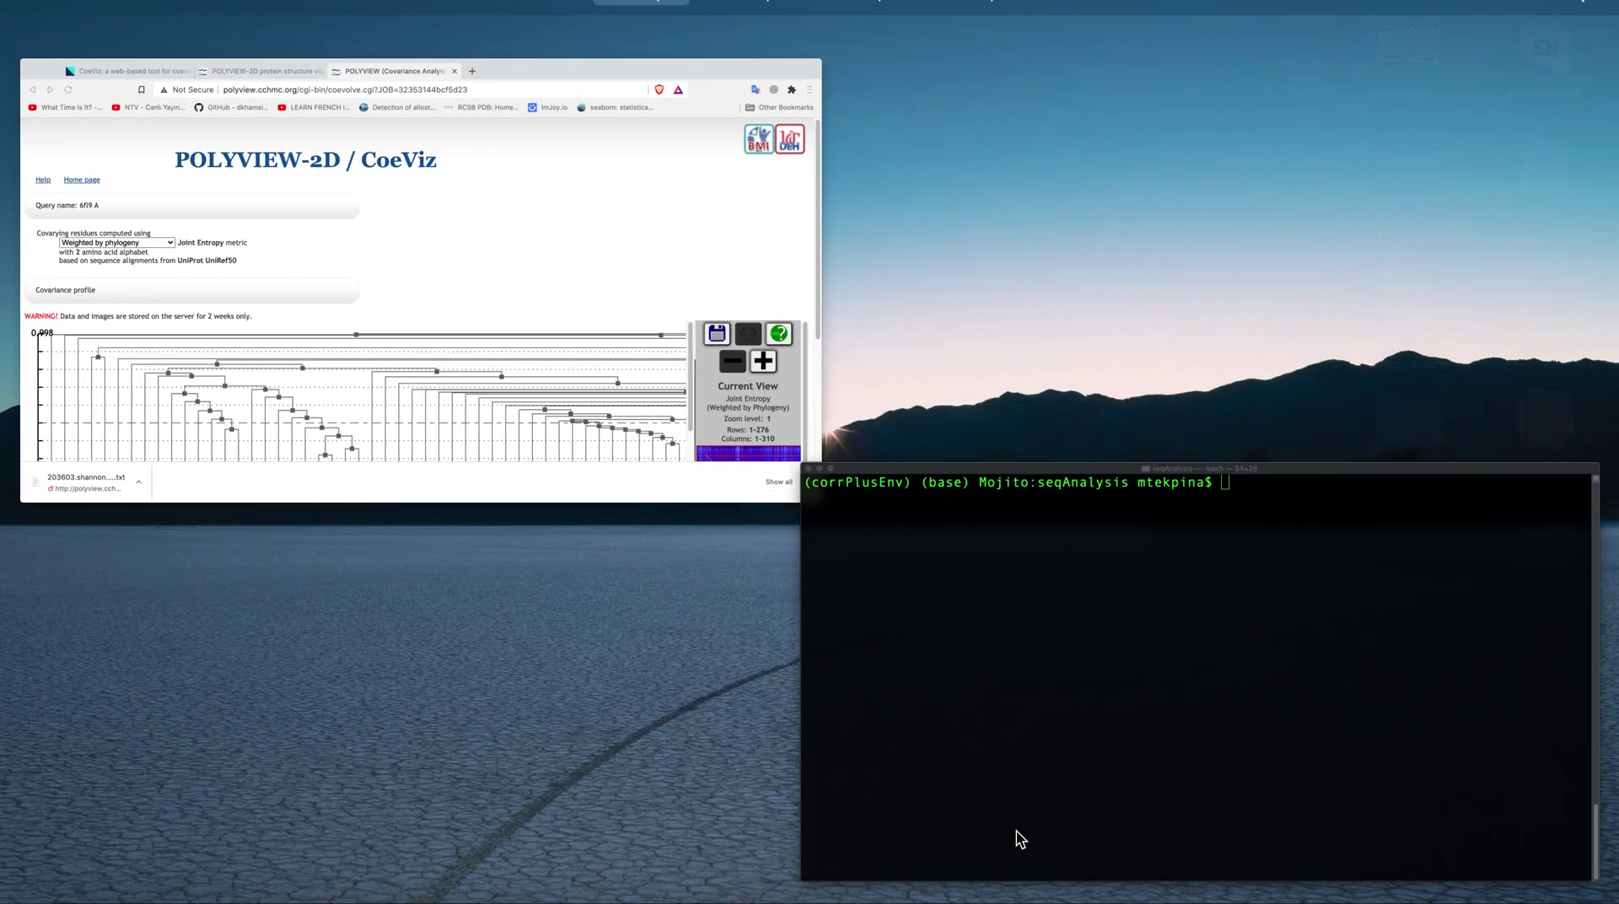
left_click(361, 449)
left_click(250, 25)
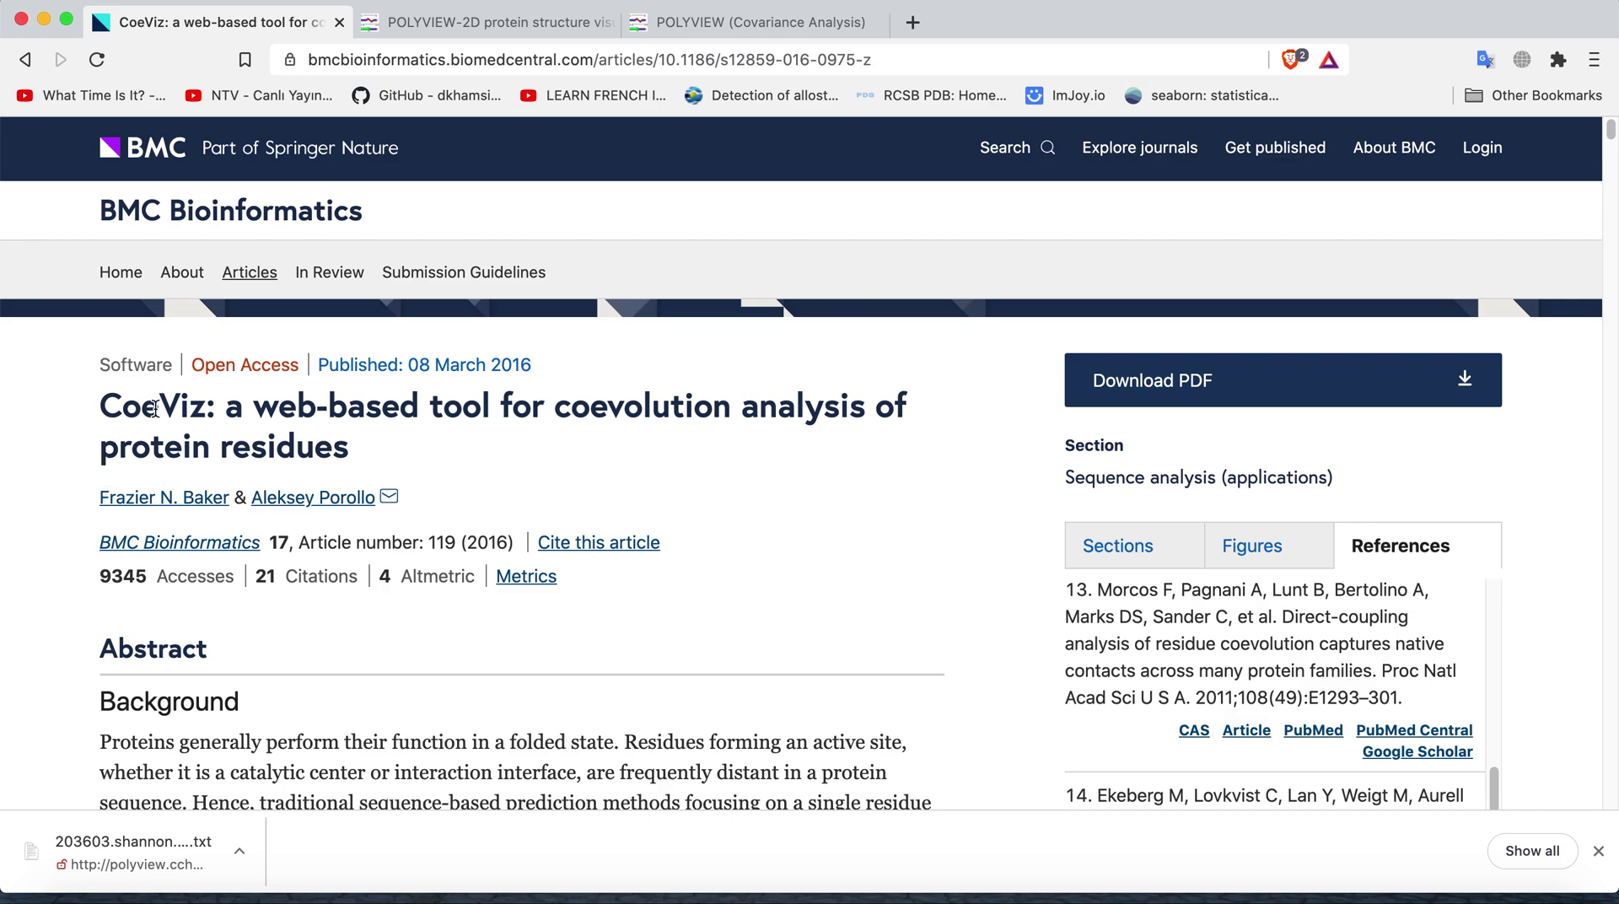
scroll(155, 409, "down", 1)
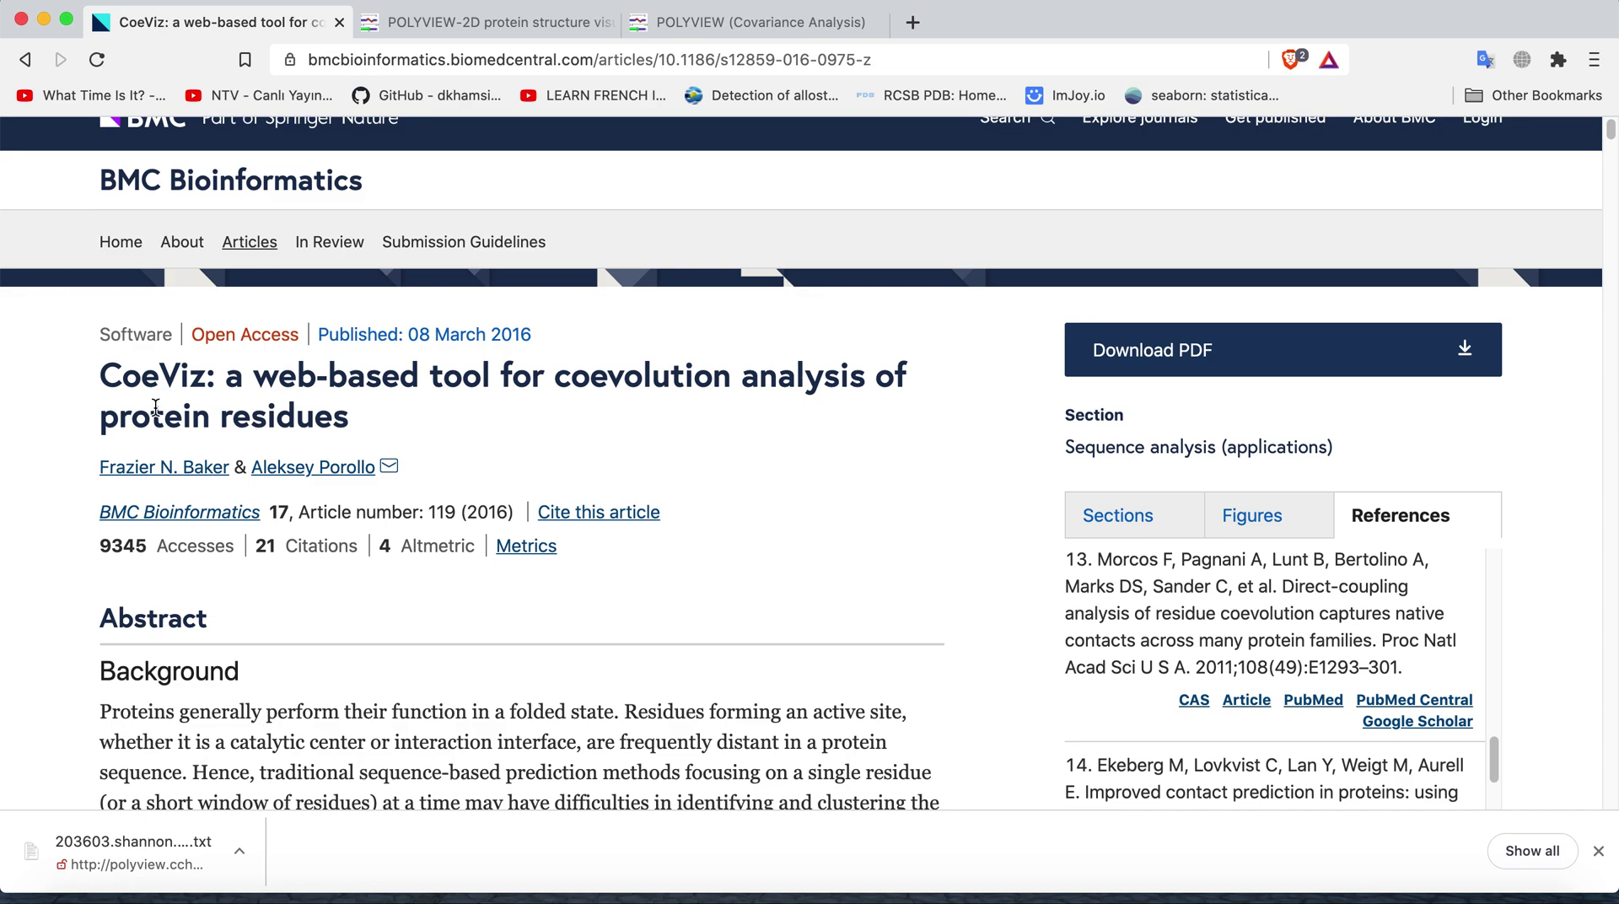
scroll(255, 434, "down", 4)
scroll(255, 431, "down", 7)
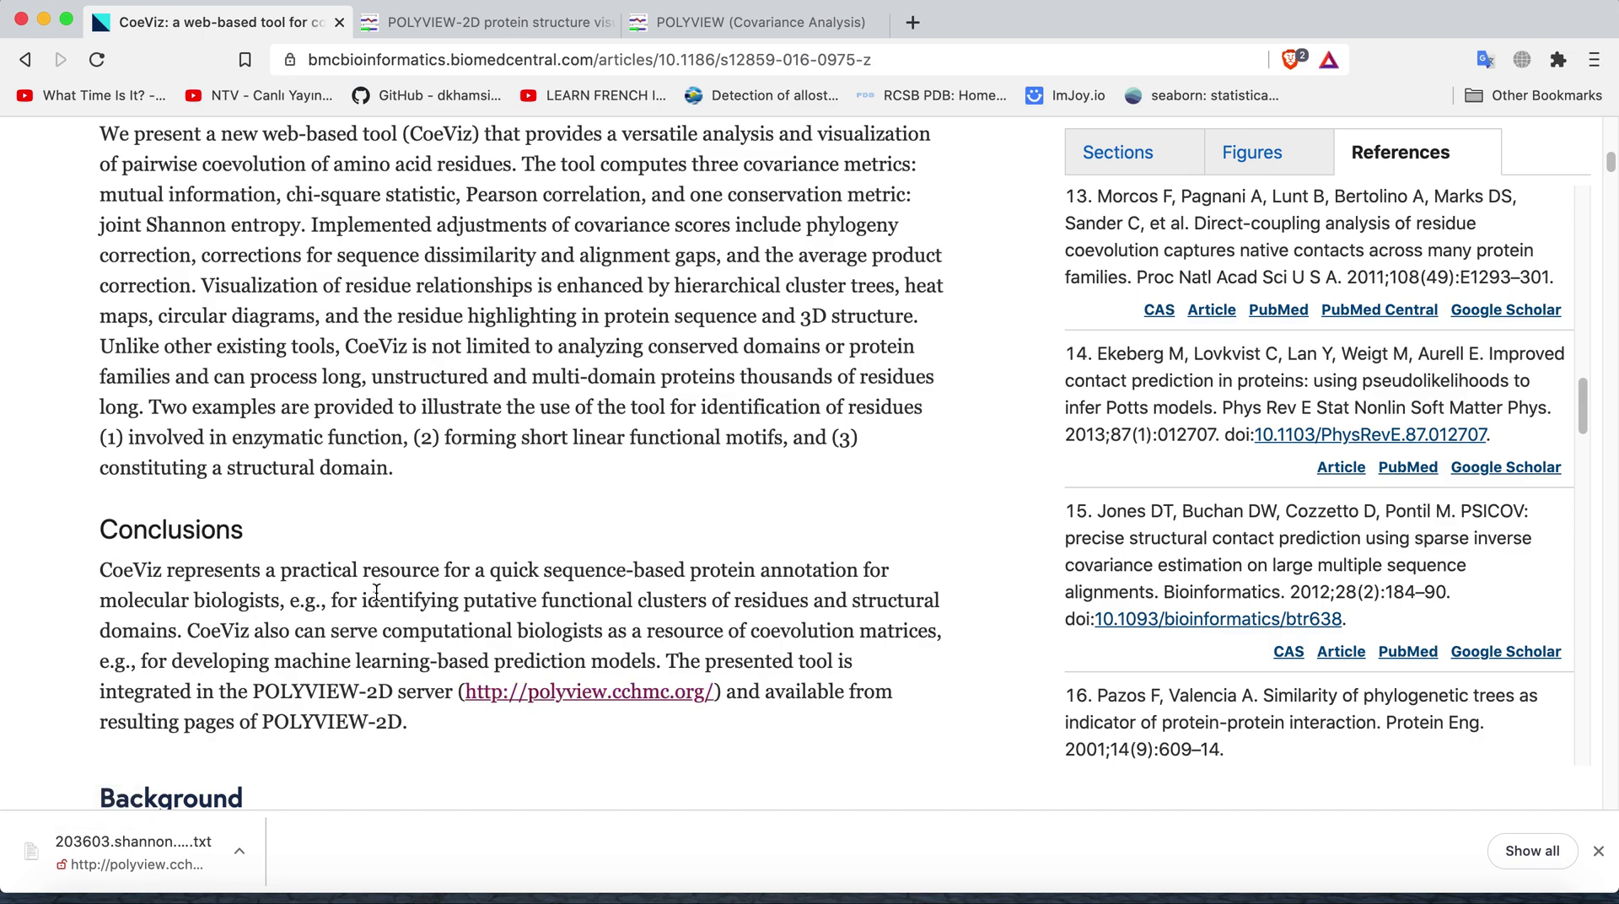
Step: Submit PDB ID 6fl9 as an asymmetric unit on the POLYVIEW-2D site
left_click(468, 32)
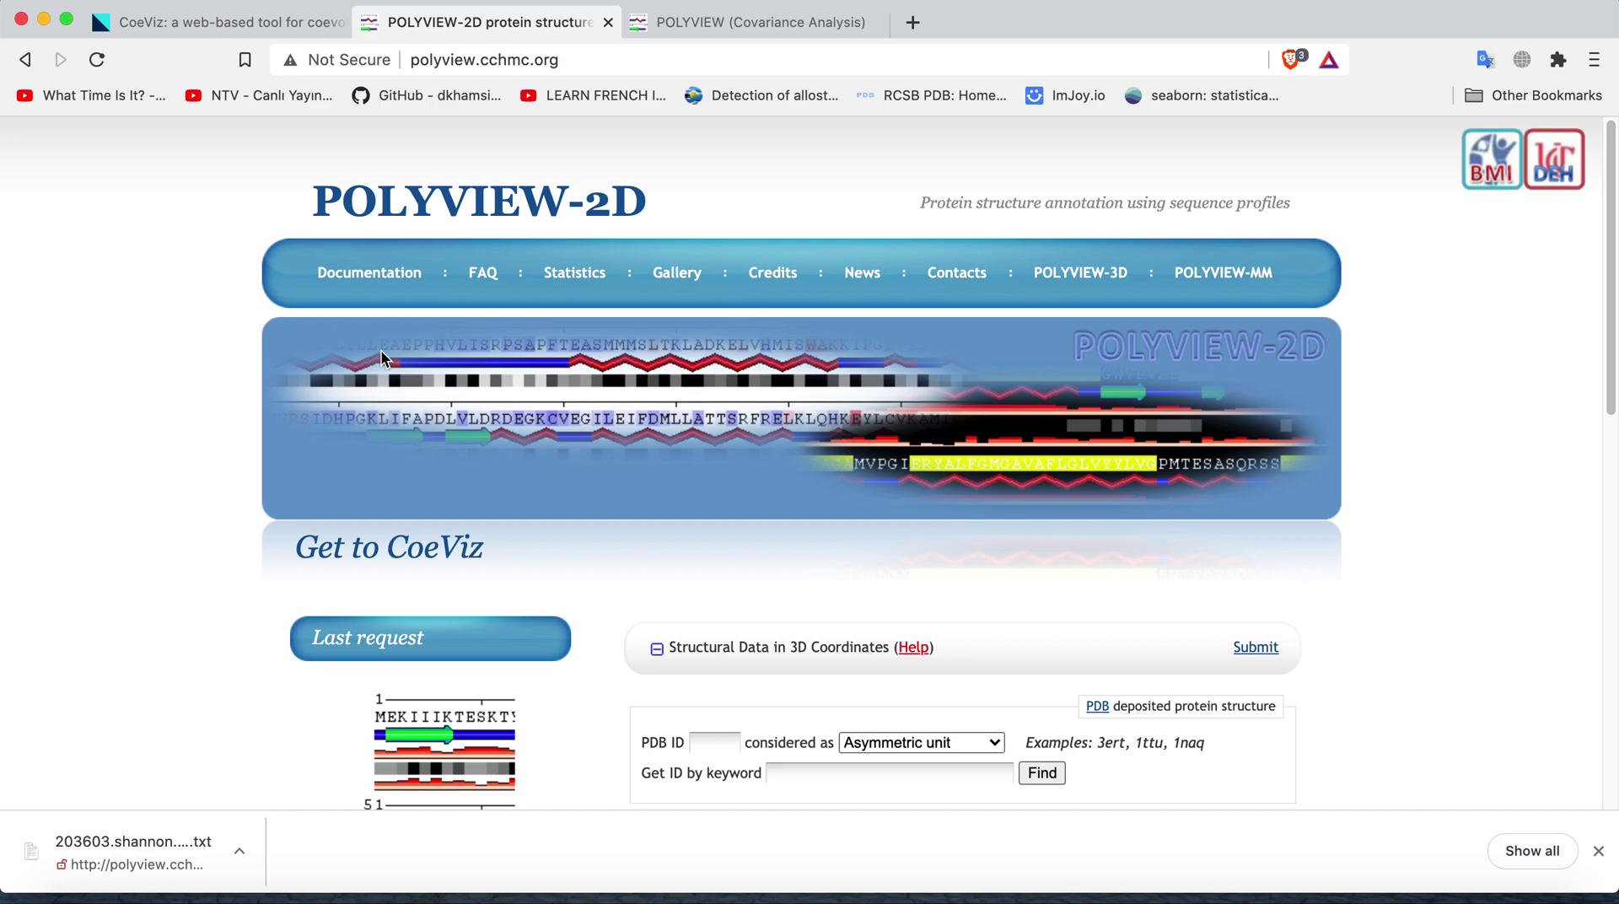
scroll(381, 349, "down", 3)
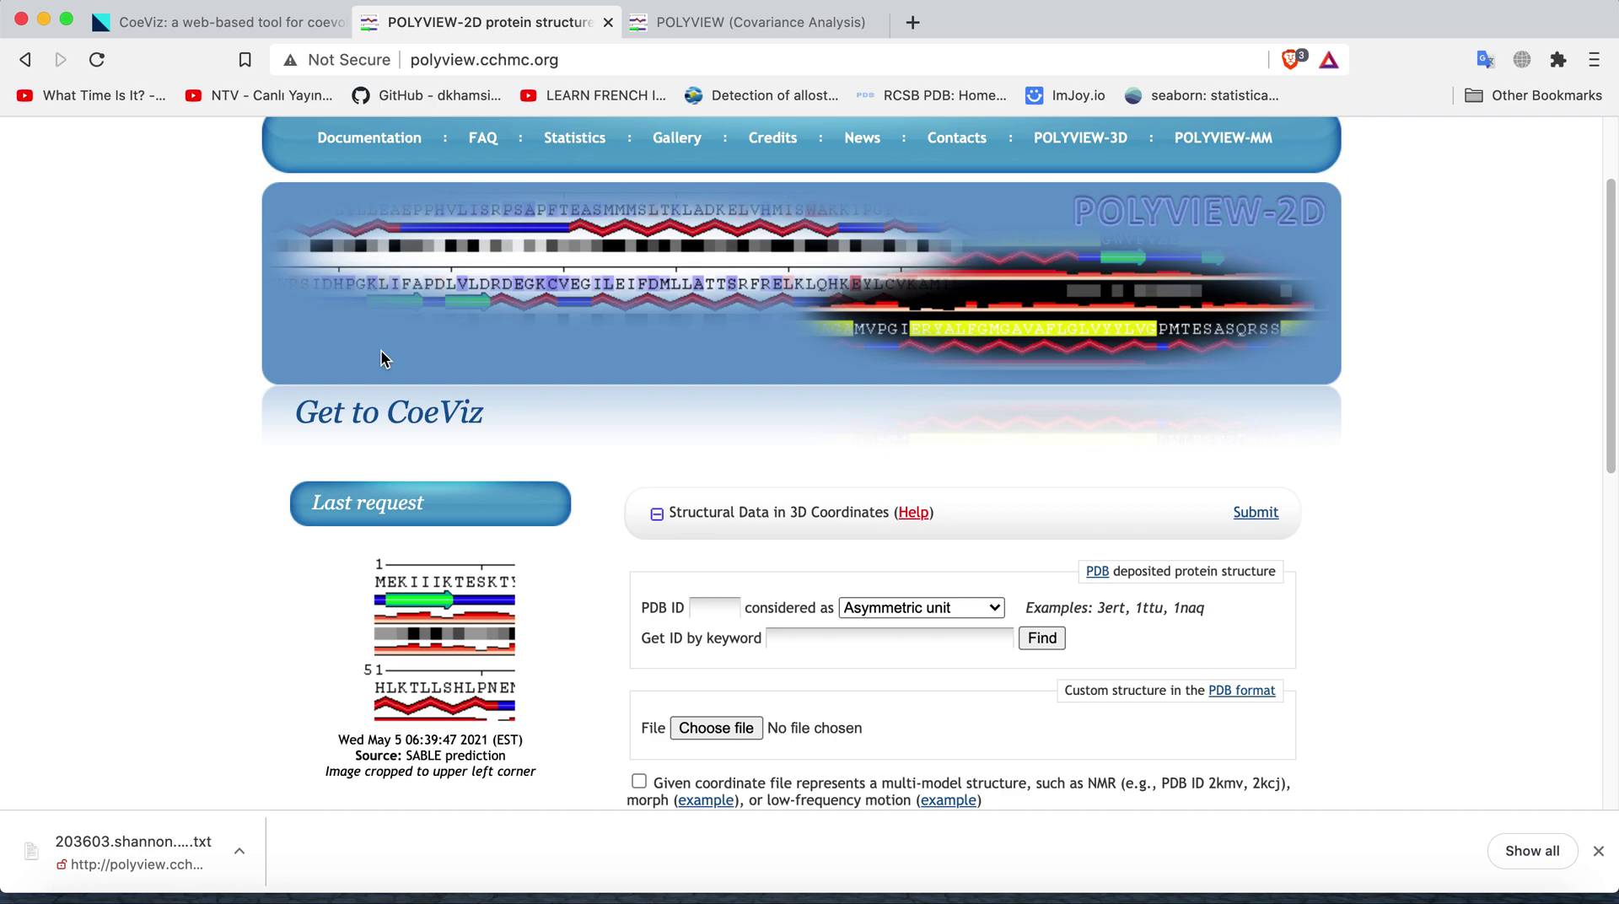
left_click(722, 611)
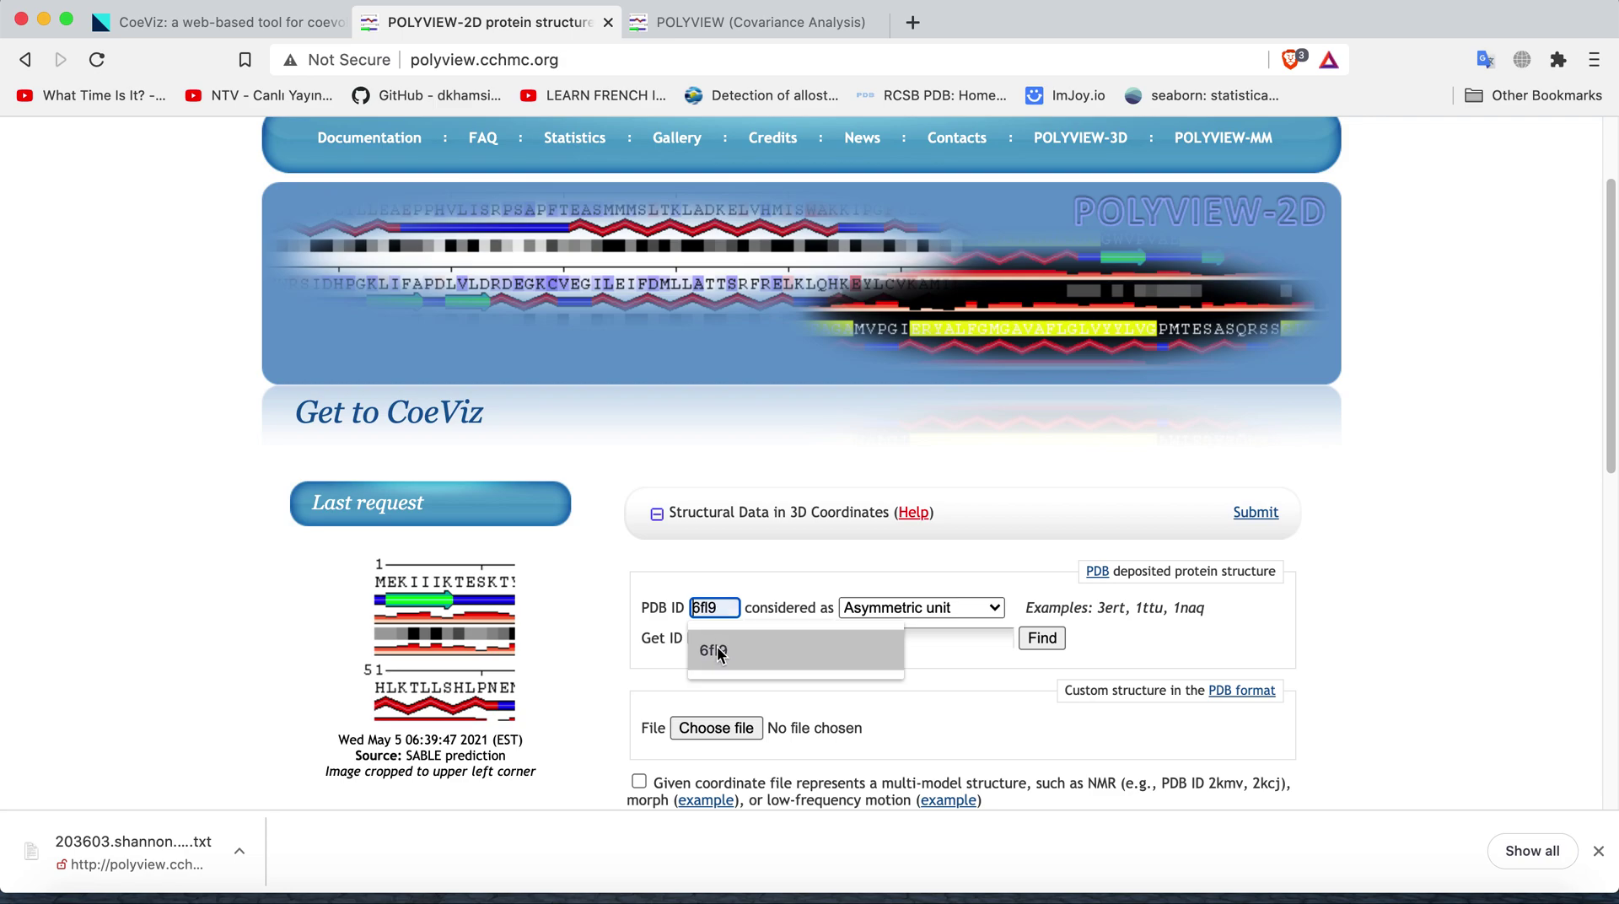
left_click(717, 647)
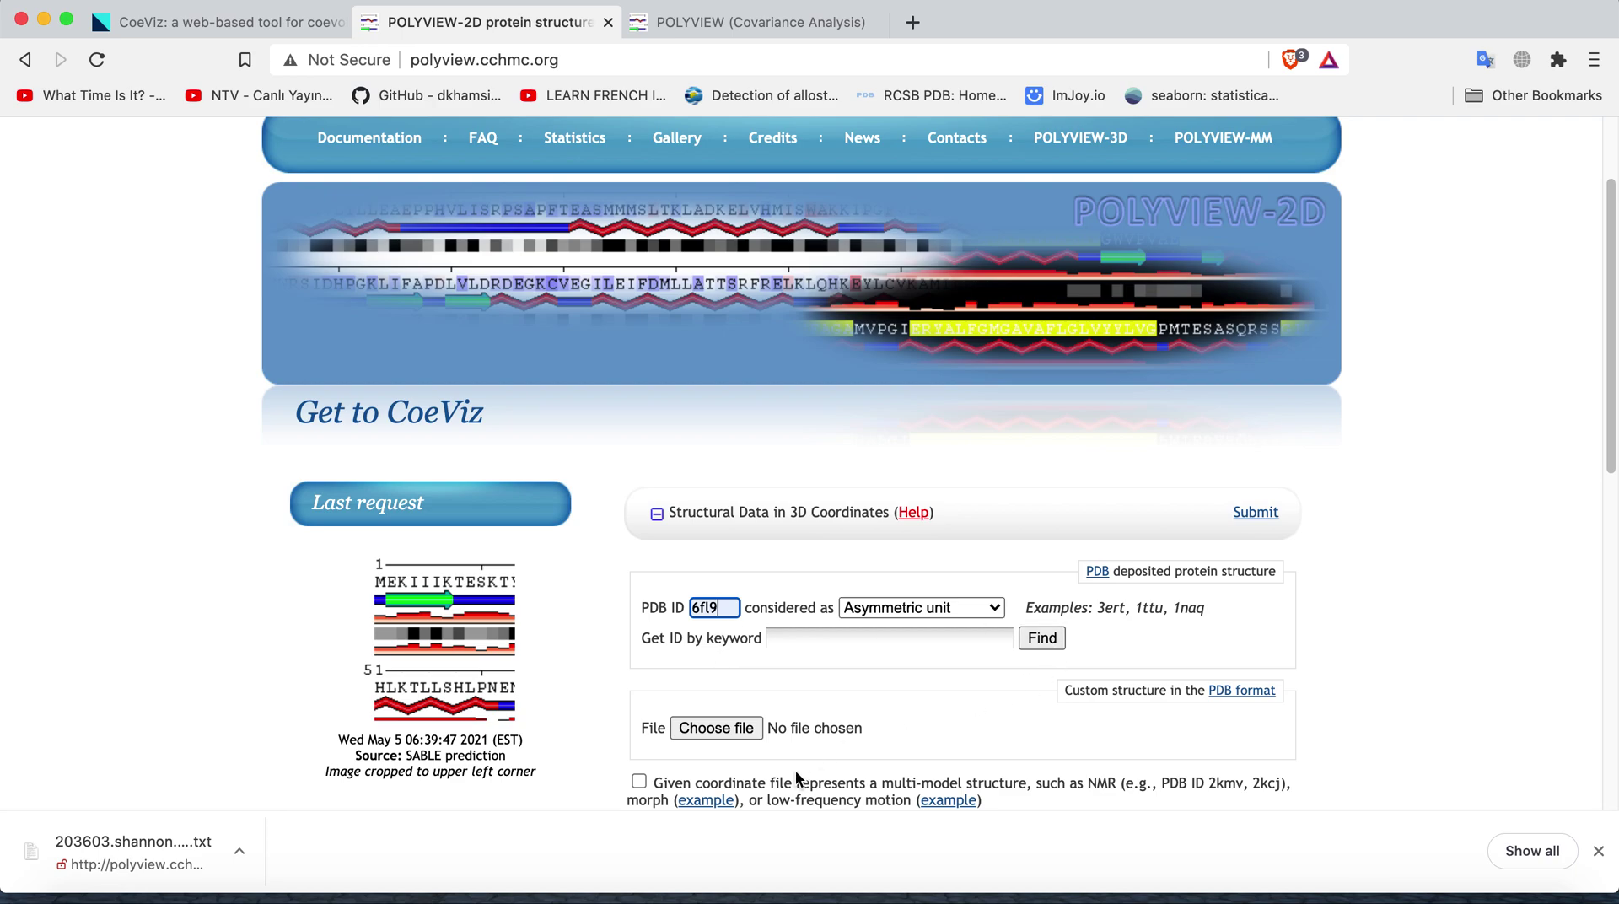
scroll(794, 770, "down", 2)
scroll(792, 772, "down", 1)
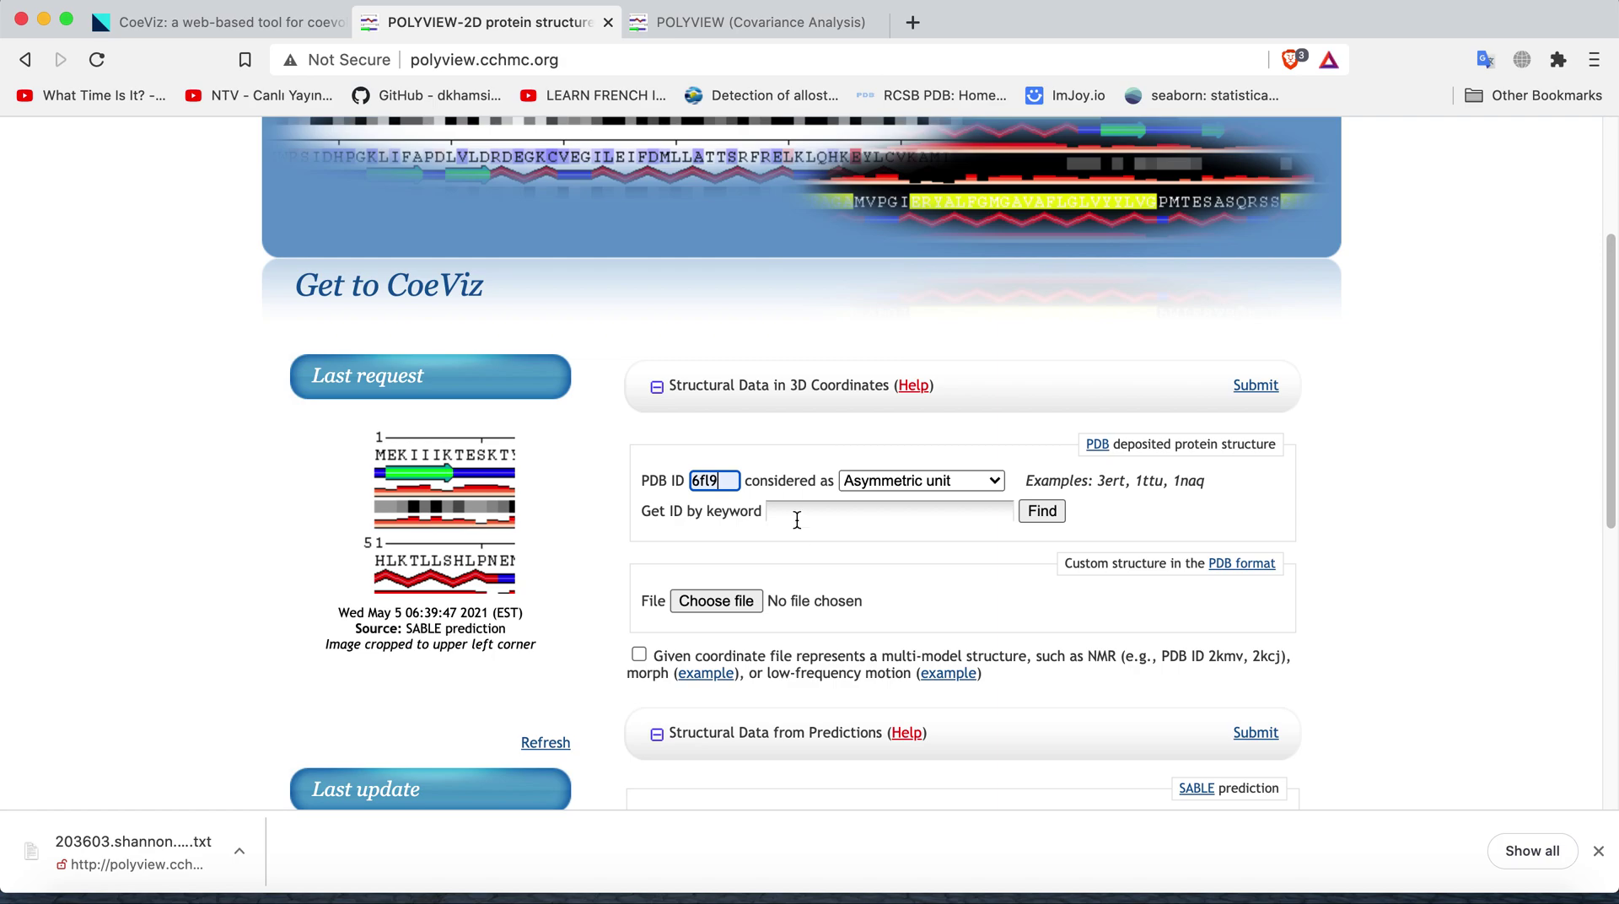
left_click(853, 28)
left_click(497, 30)
left_click(1267, 731)
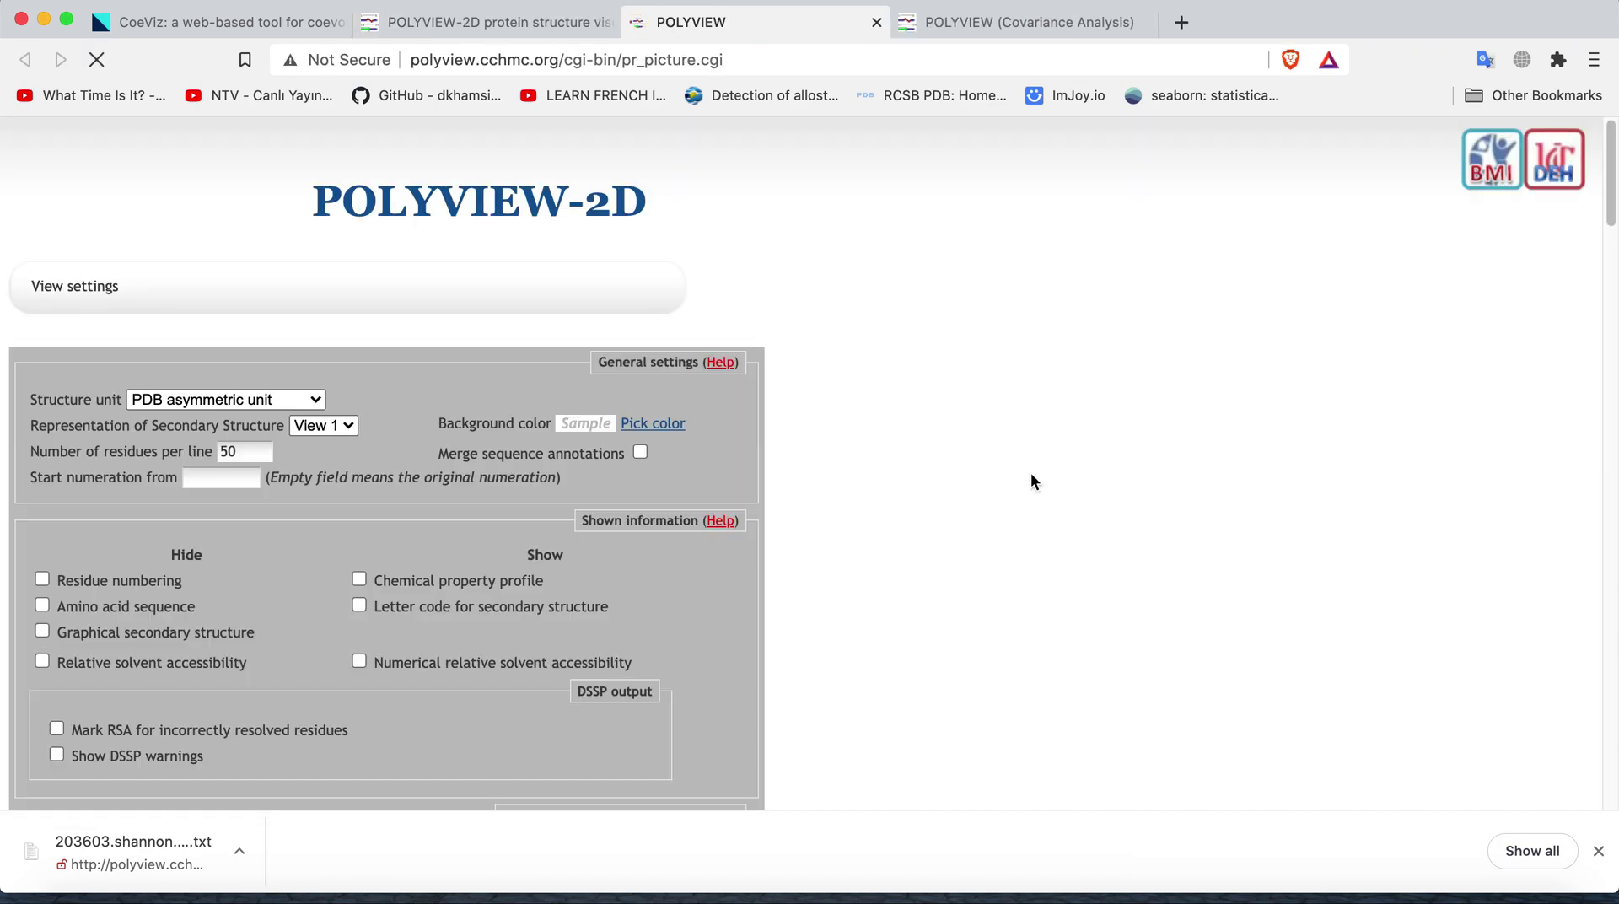
Step: Set the CoeViz covariance metric to Joint Entropy and base the multiple sequence alignment on UniProt UniRef50
scroll(891, 489, "down", 5)
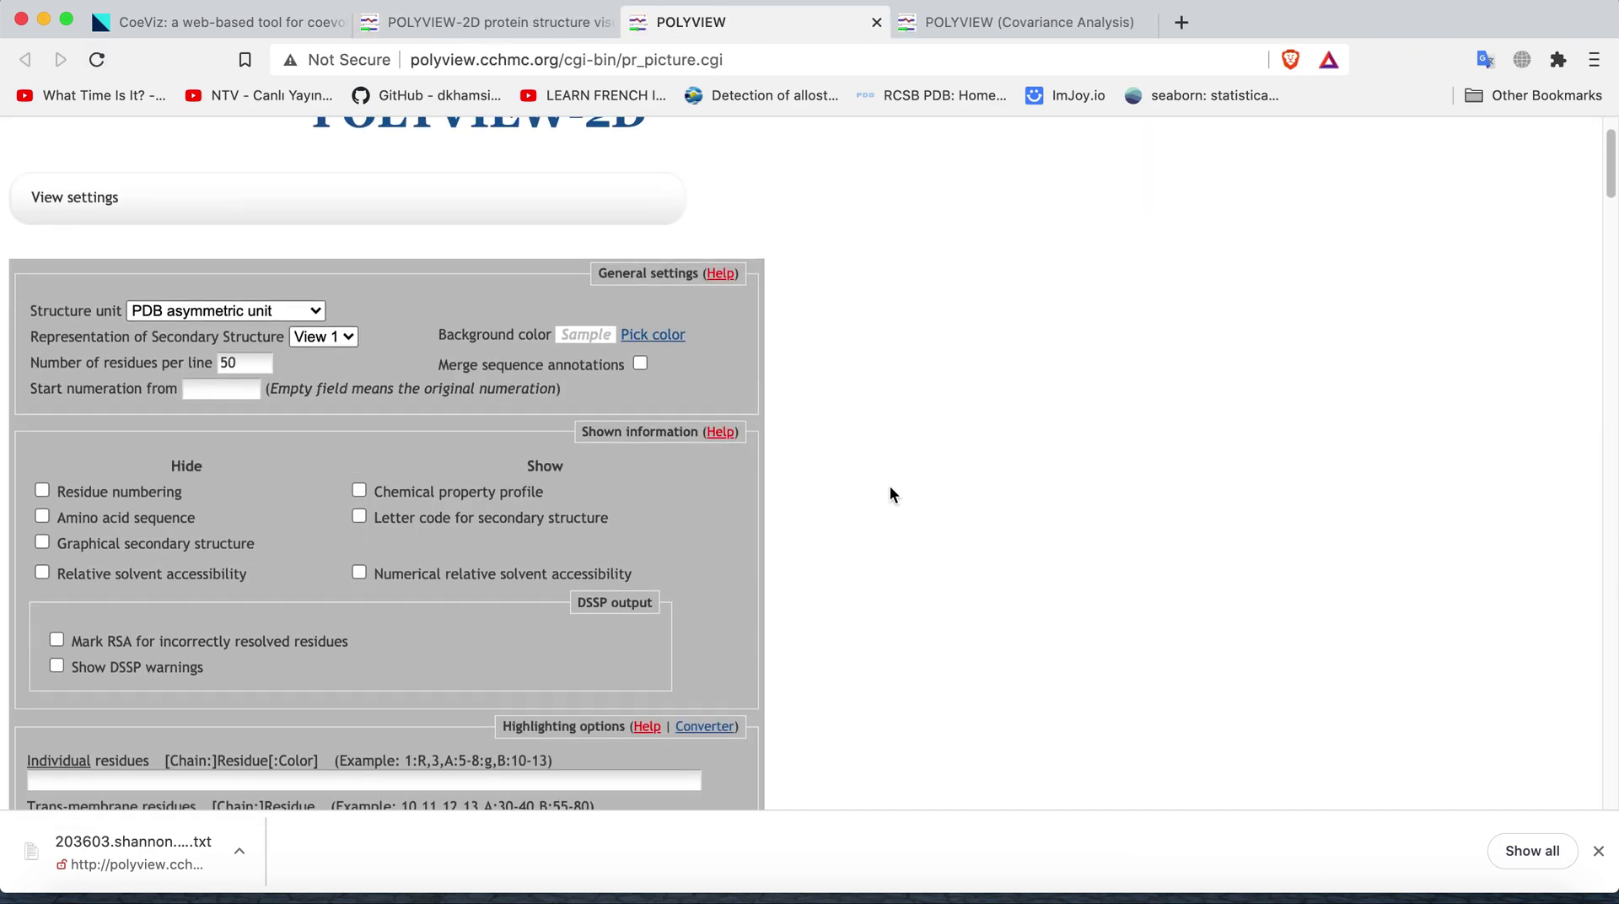
scroll(892, 489, "up", 1)
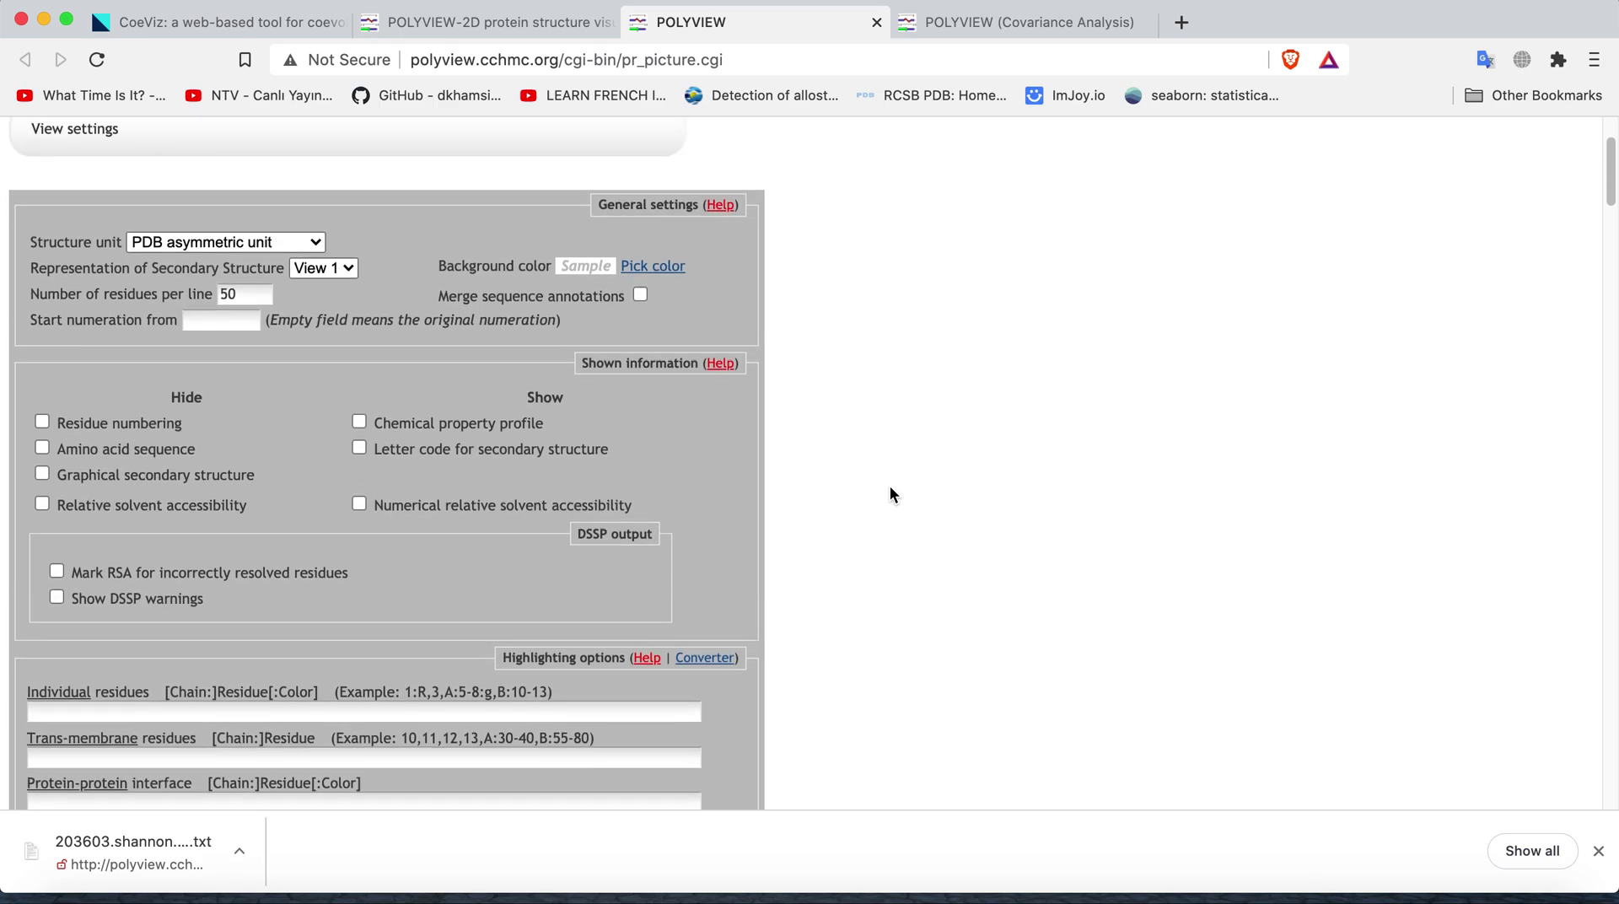
scroll(891, 489, "down", 5)
scroll(891, 495, "down", 15)
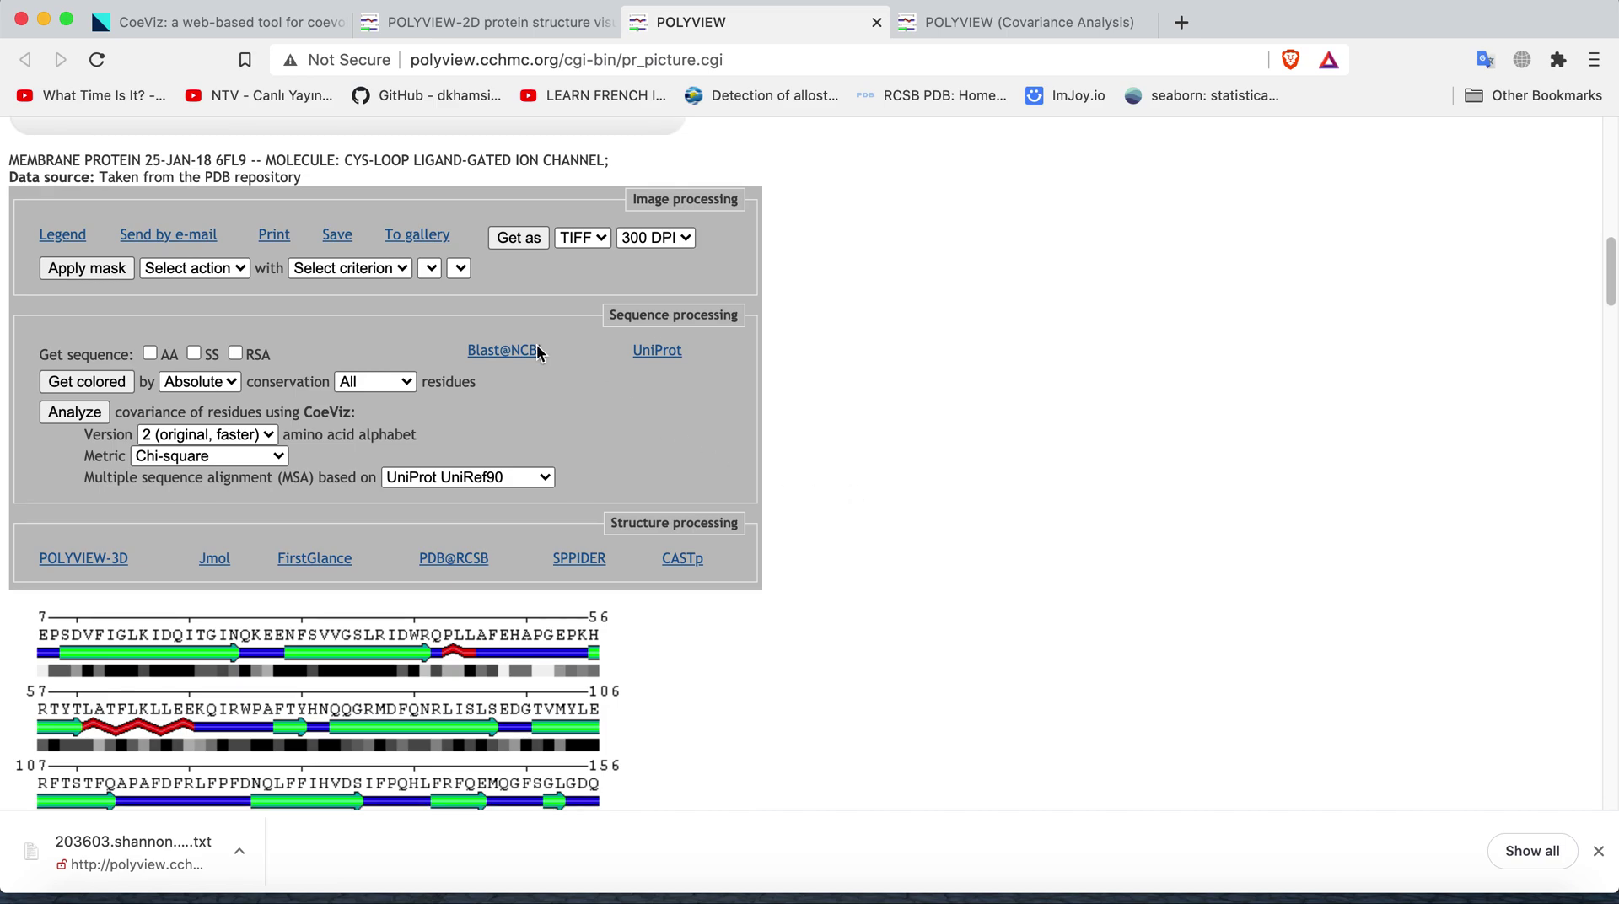
scroll(539, 353, "down", 1)
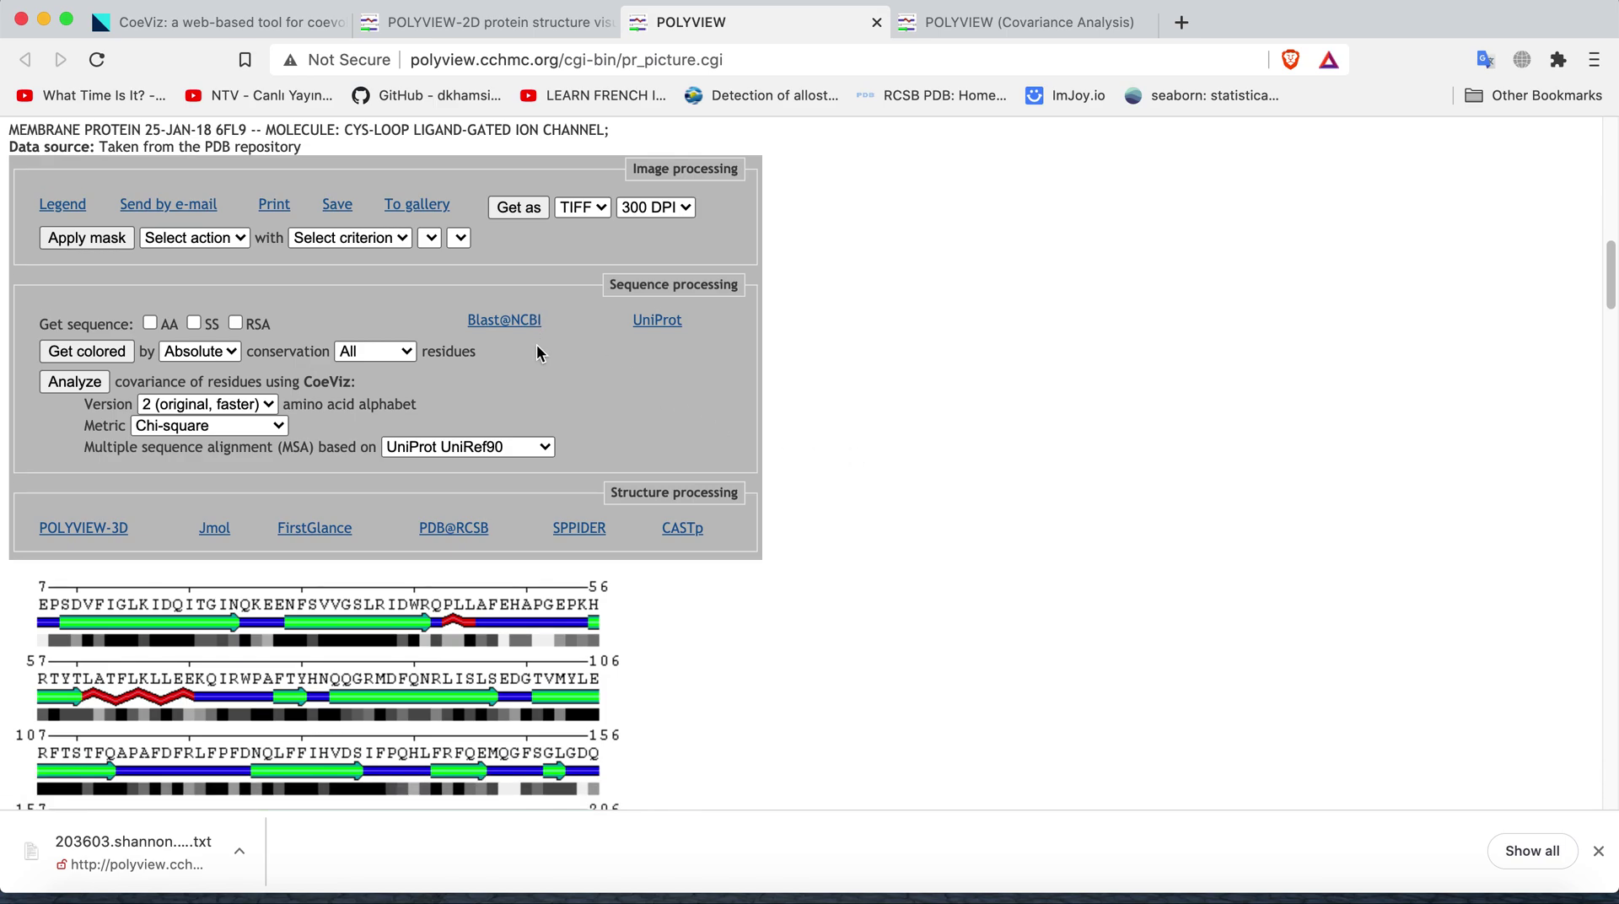
left_click(246, 432)
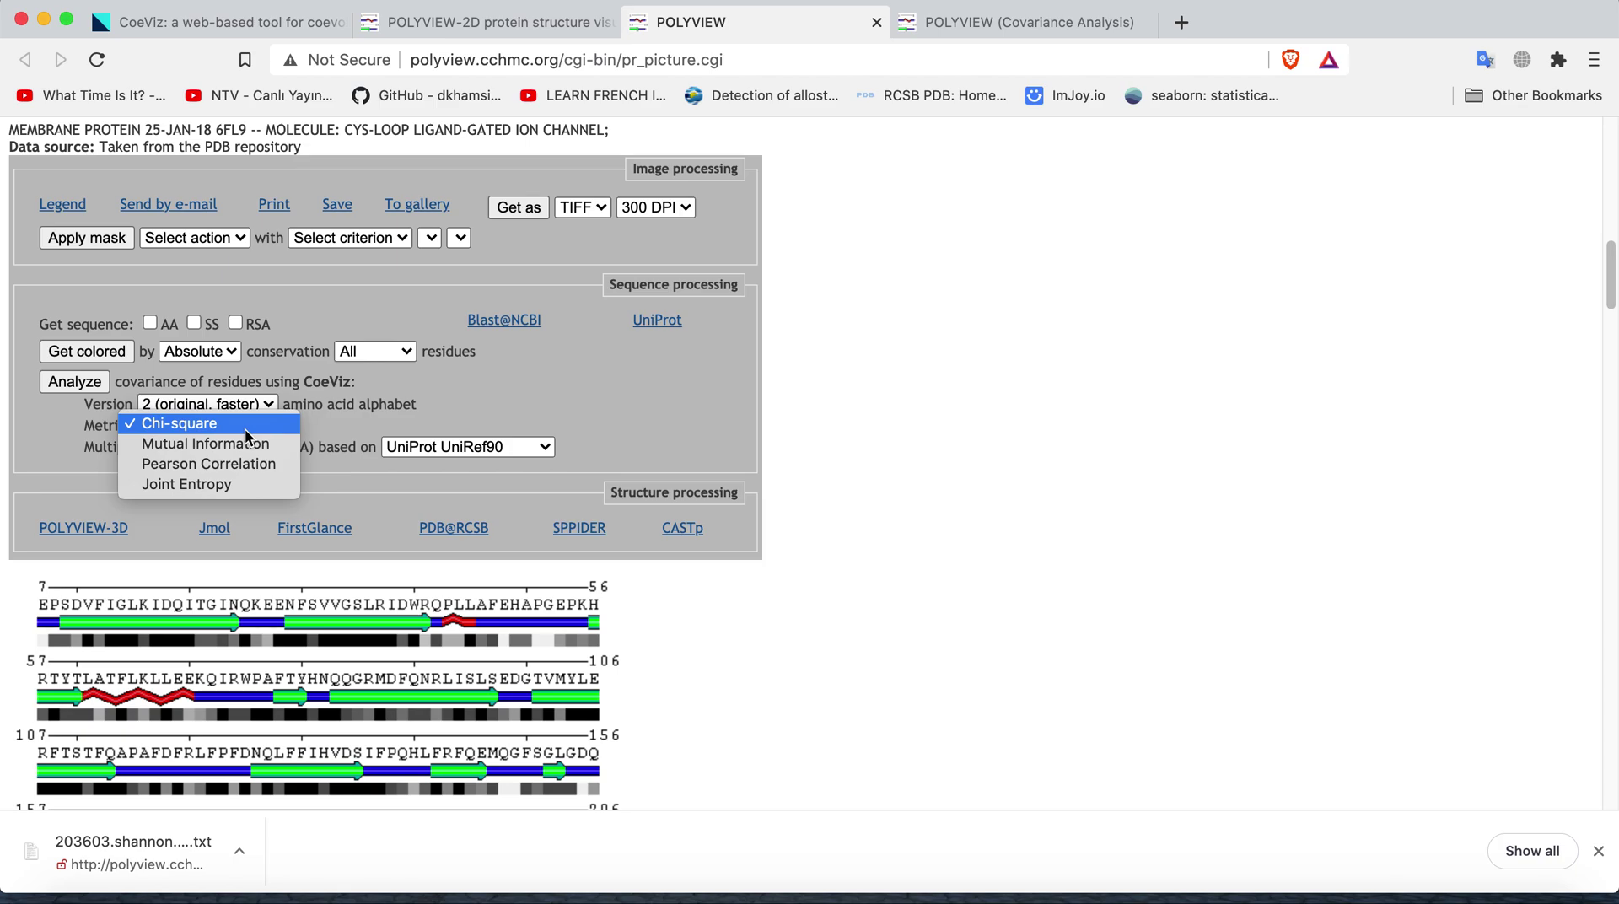
left_click(247, 487)
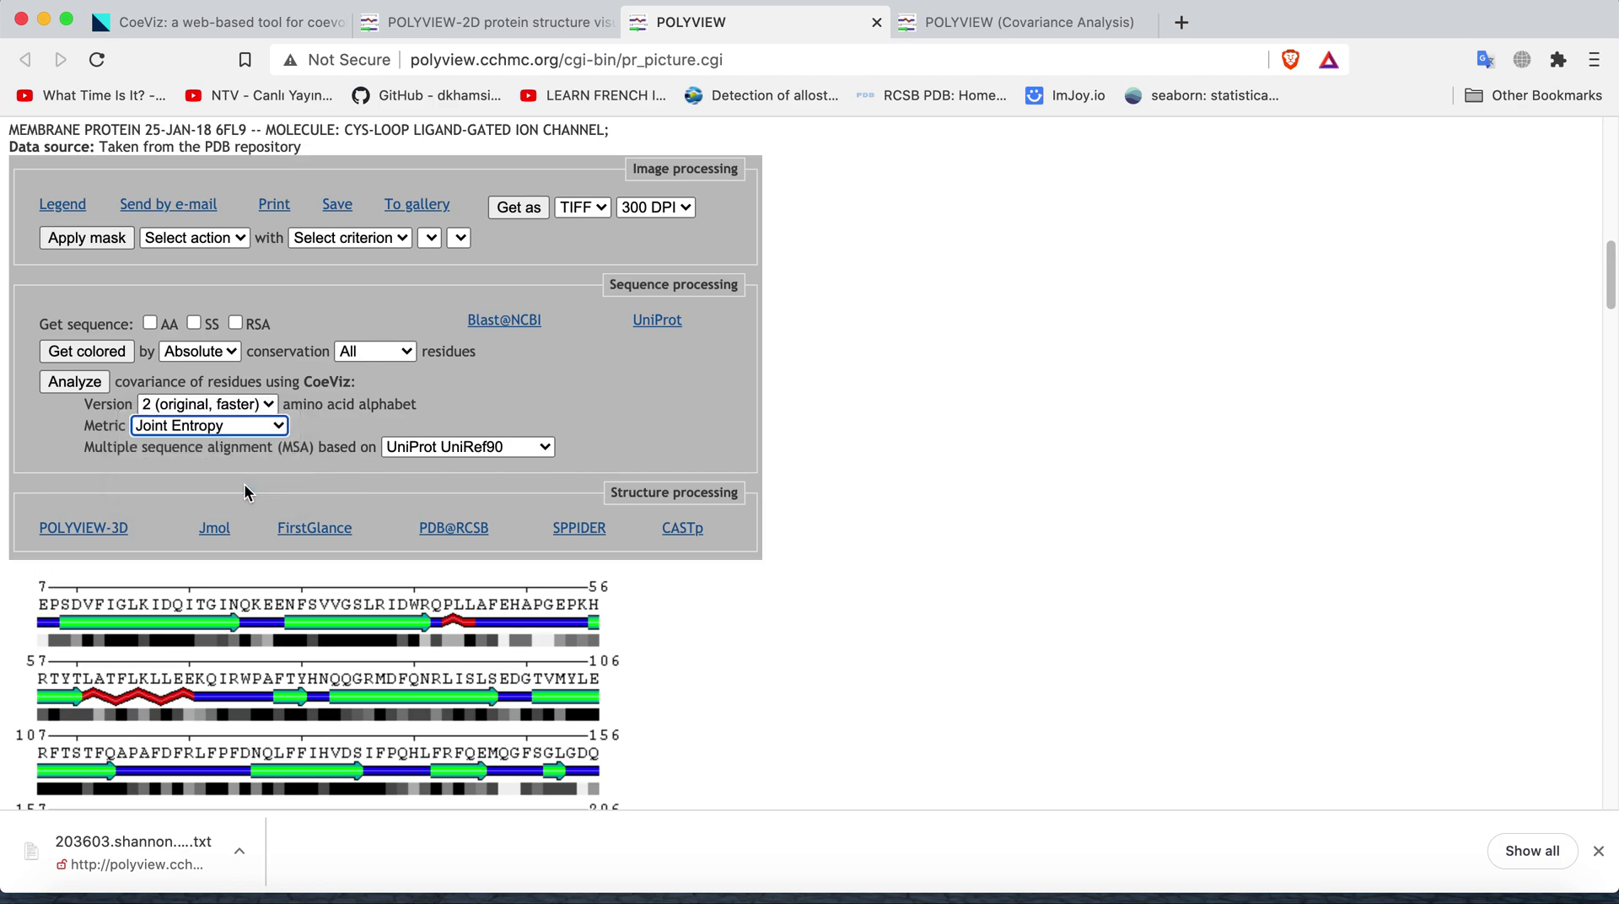
left_click(509, 453)
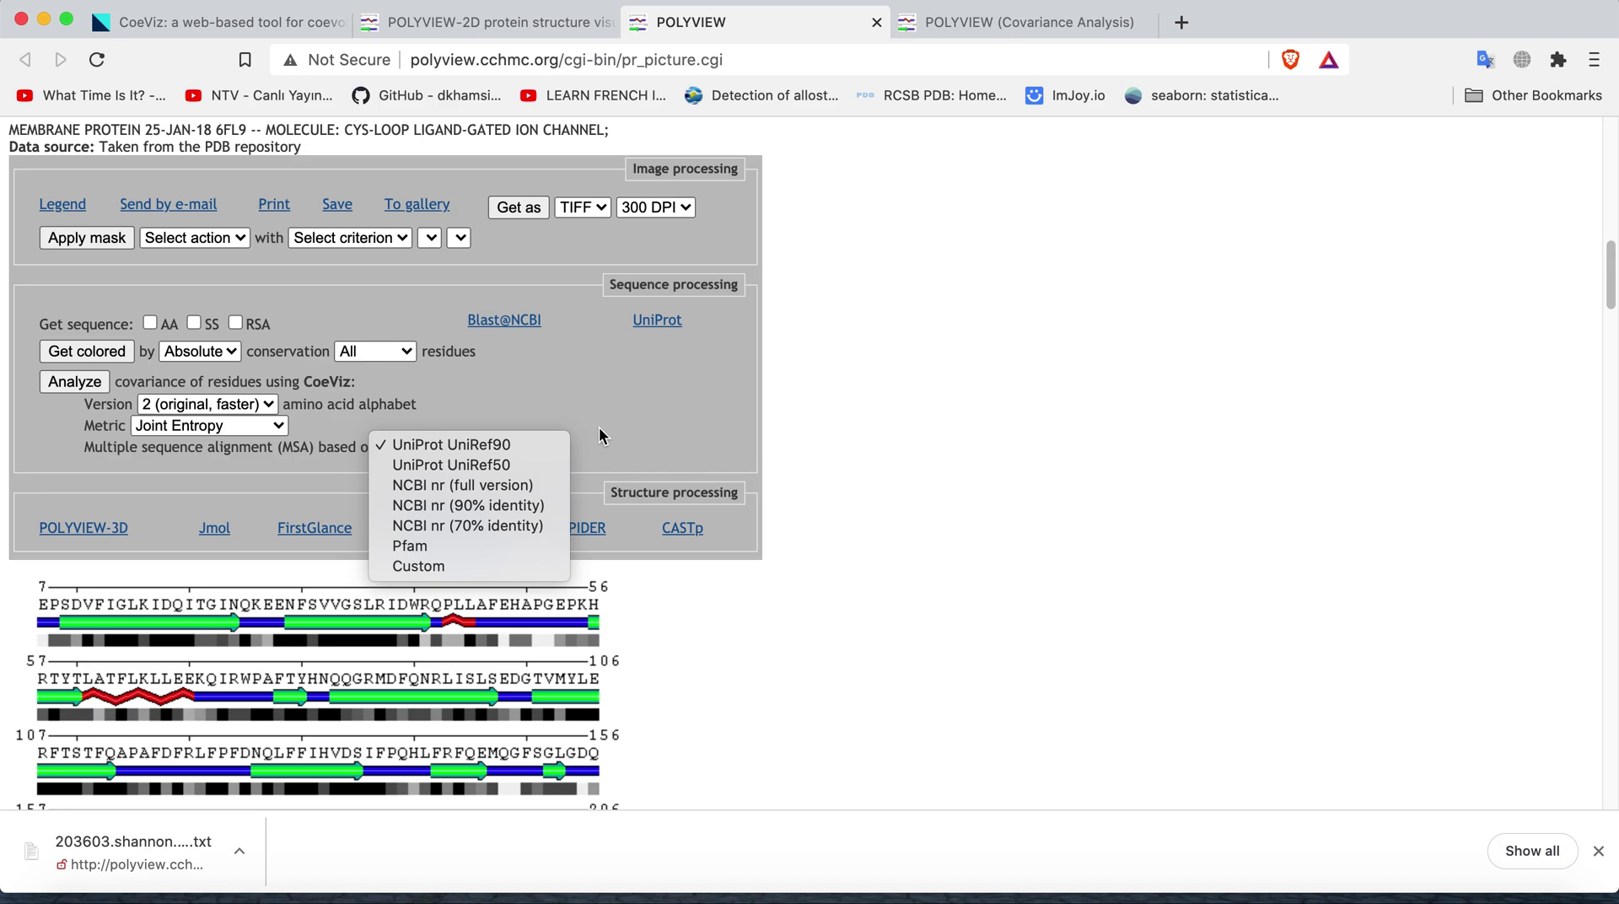
left_click(498, 474)
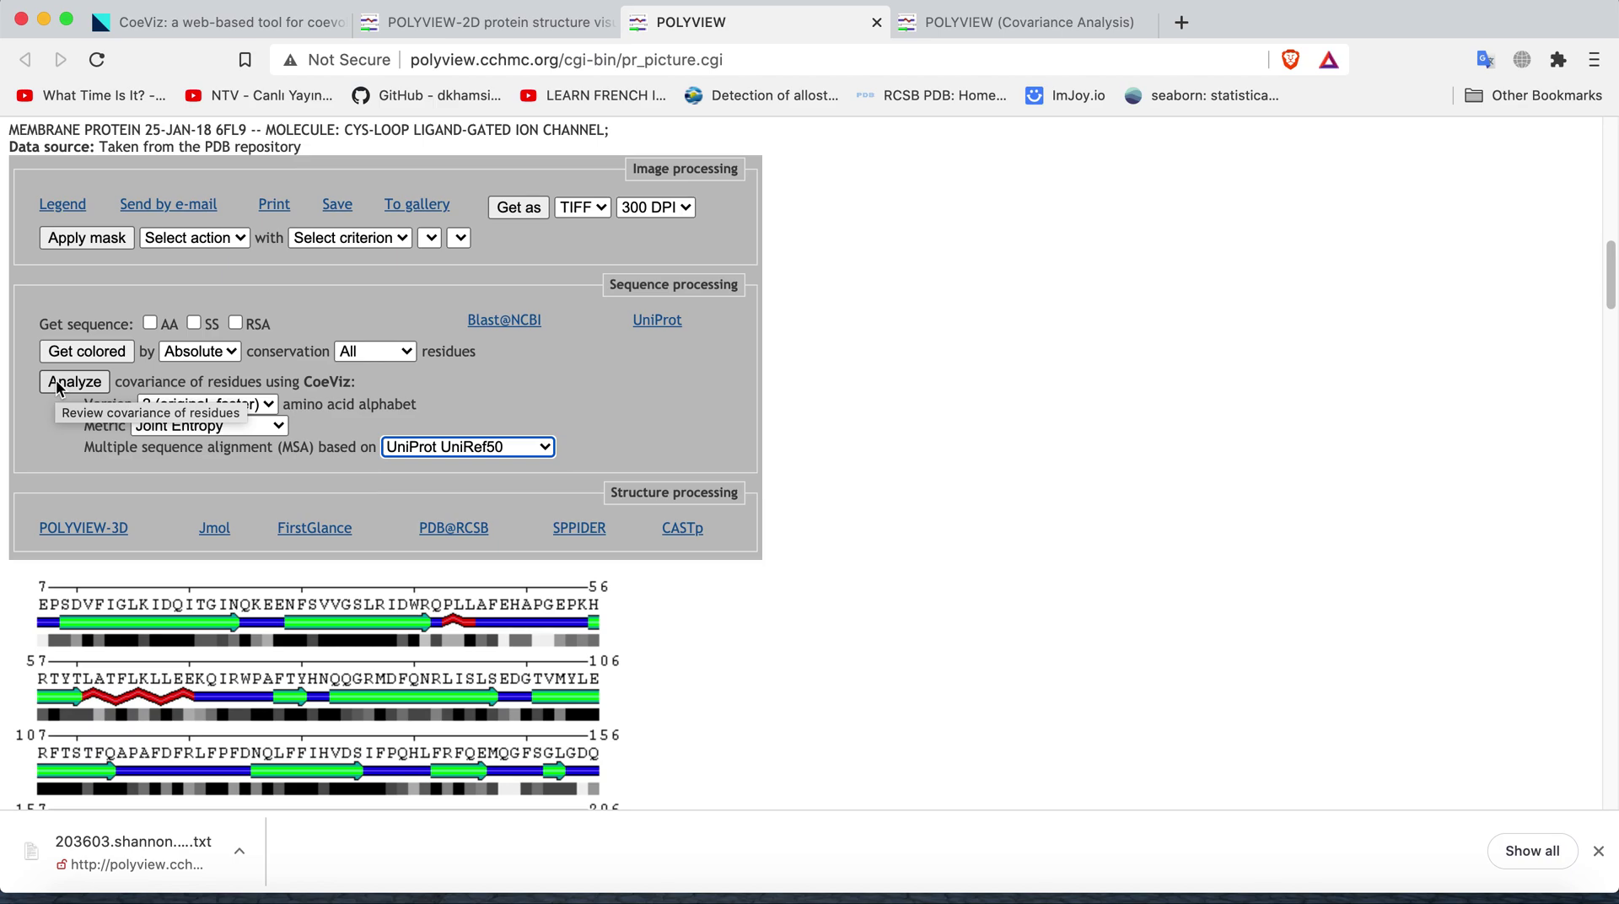
Step: Open the existing CoeViz covariance results for 6fl9 chain A and examine the clustering tree and heatmap
left_click(1025, 28)
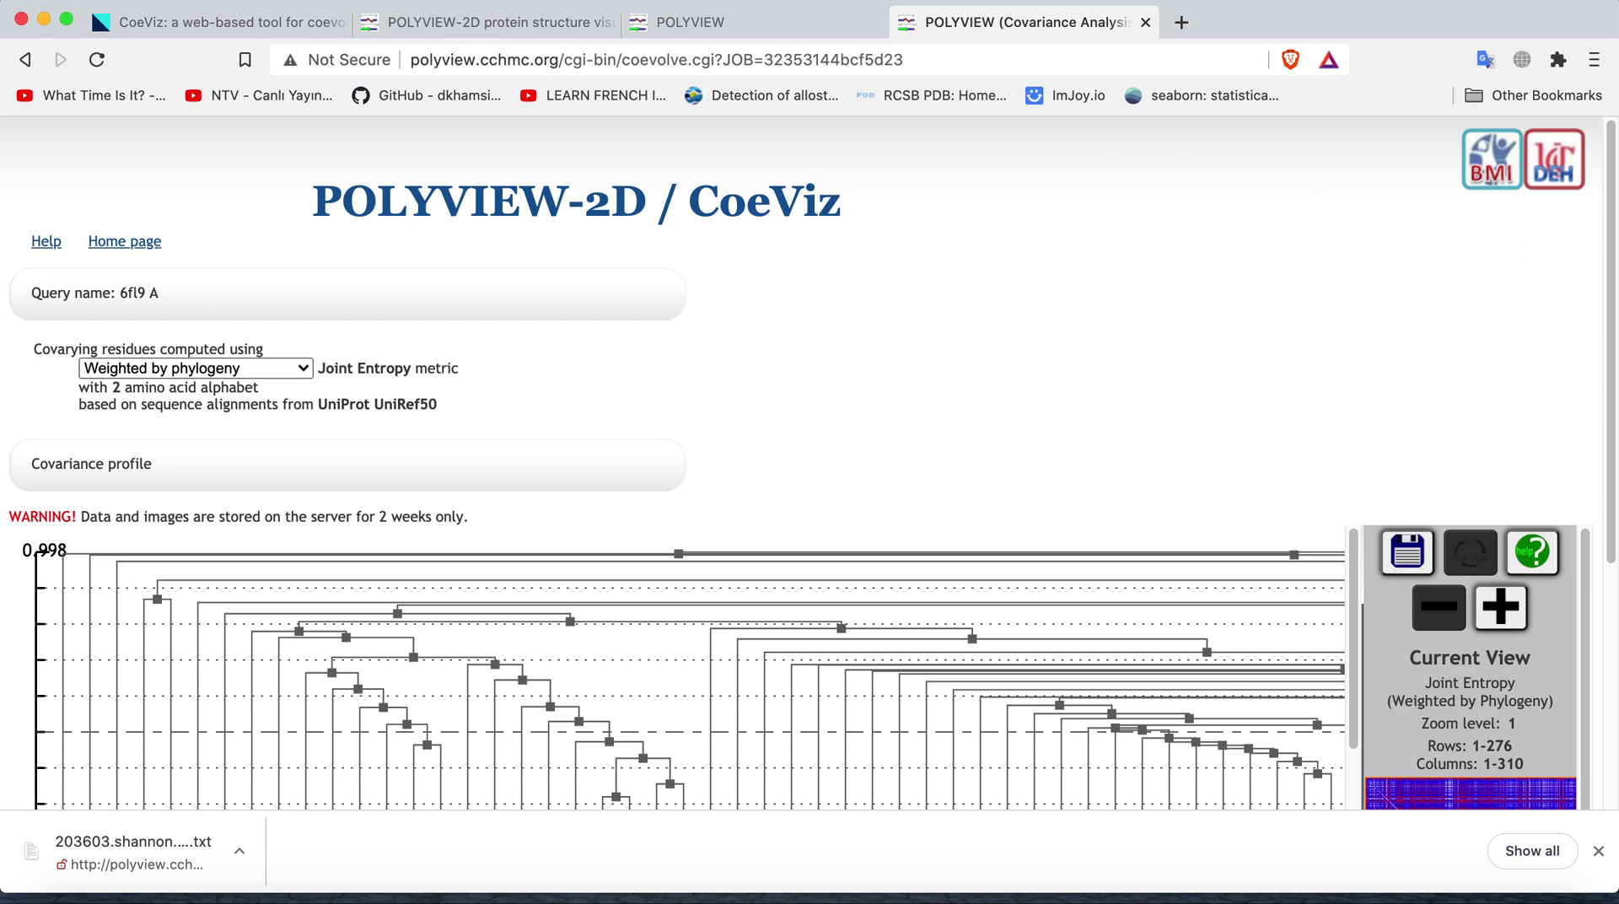
left_click_drag(1610, 233, 1610, 346)
scroll(810, 463, "up", 3)
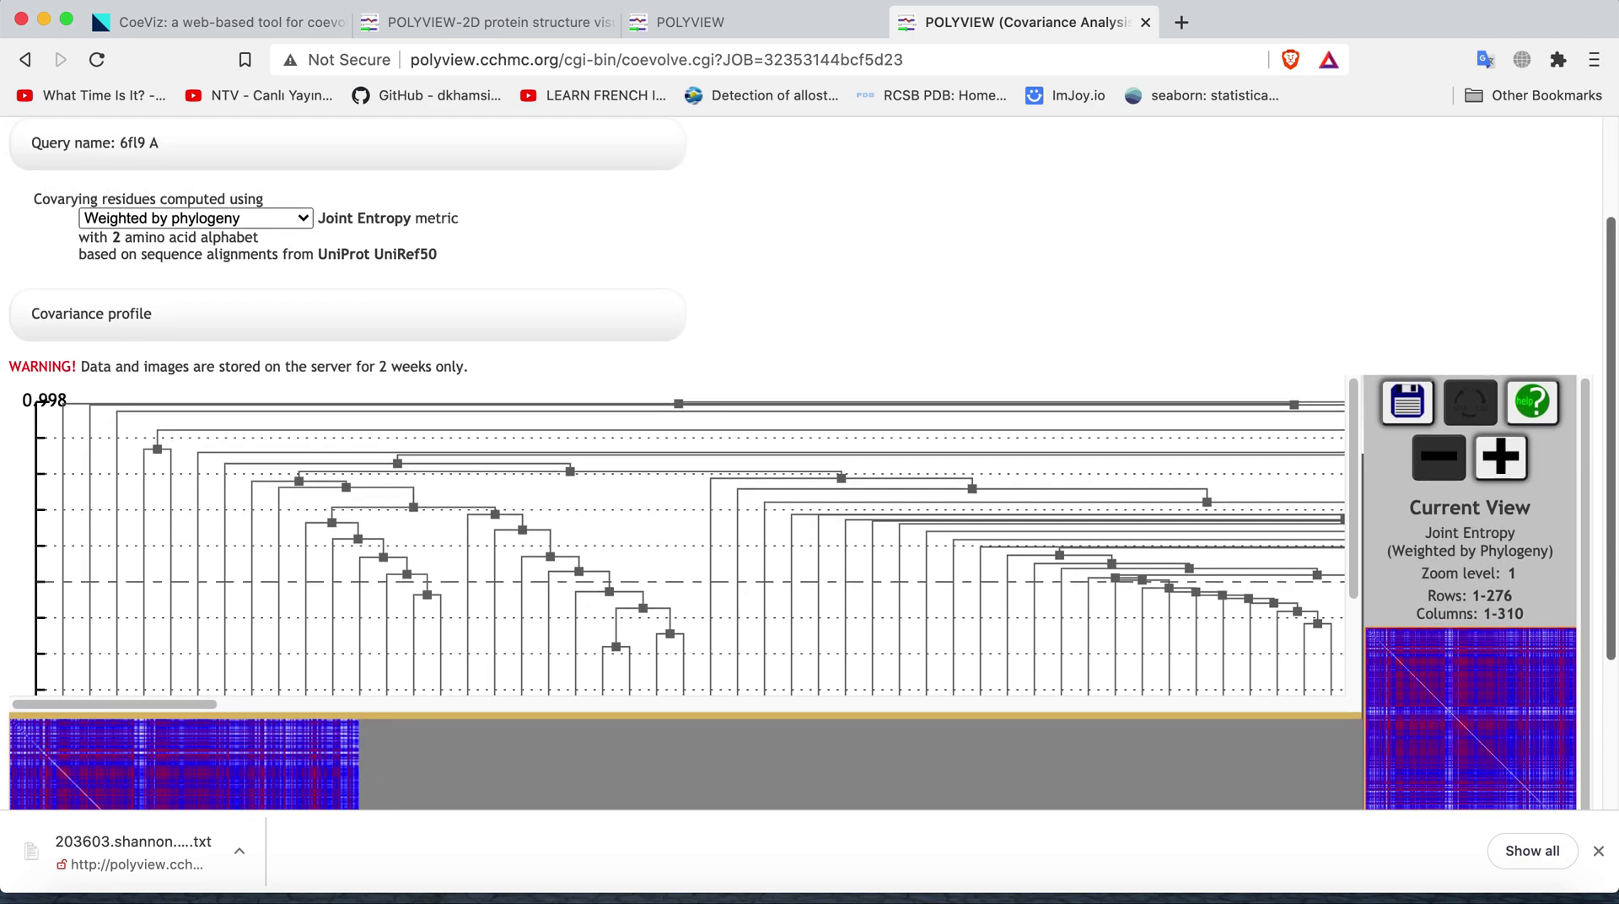
scroll(810, 463, "down", 1)
scroll(810, 462, "up", 2)
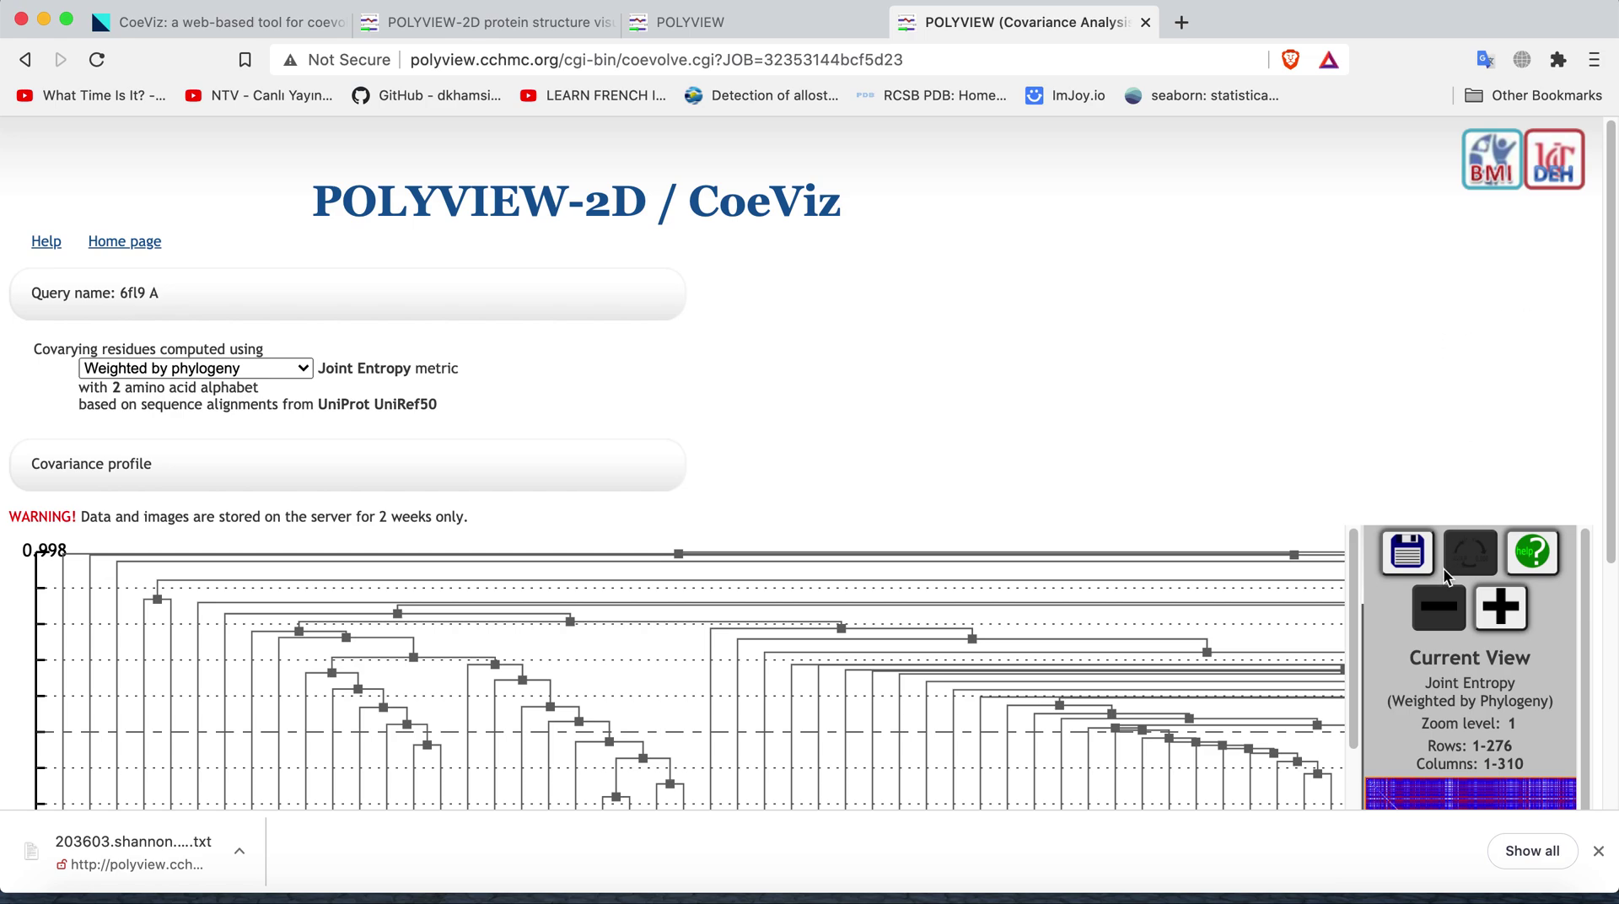
Step: Try to export the phylogeny-weighted Joint Entropy coevolution scores as a TXT file
left_click(1401, 560)
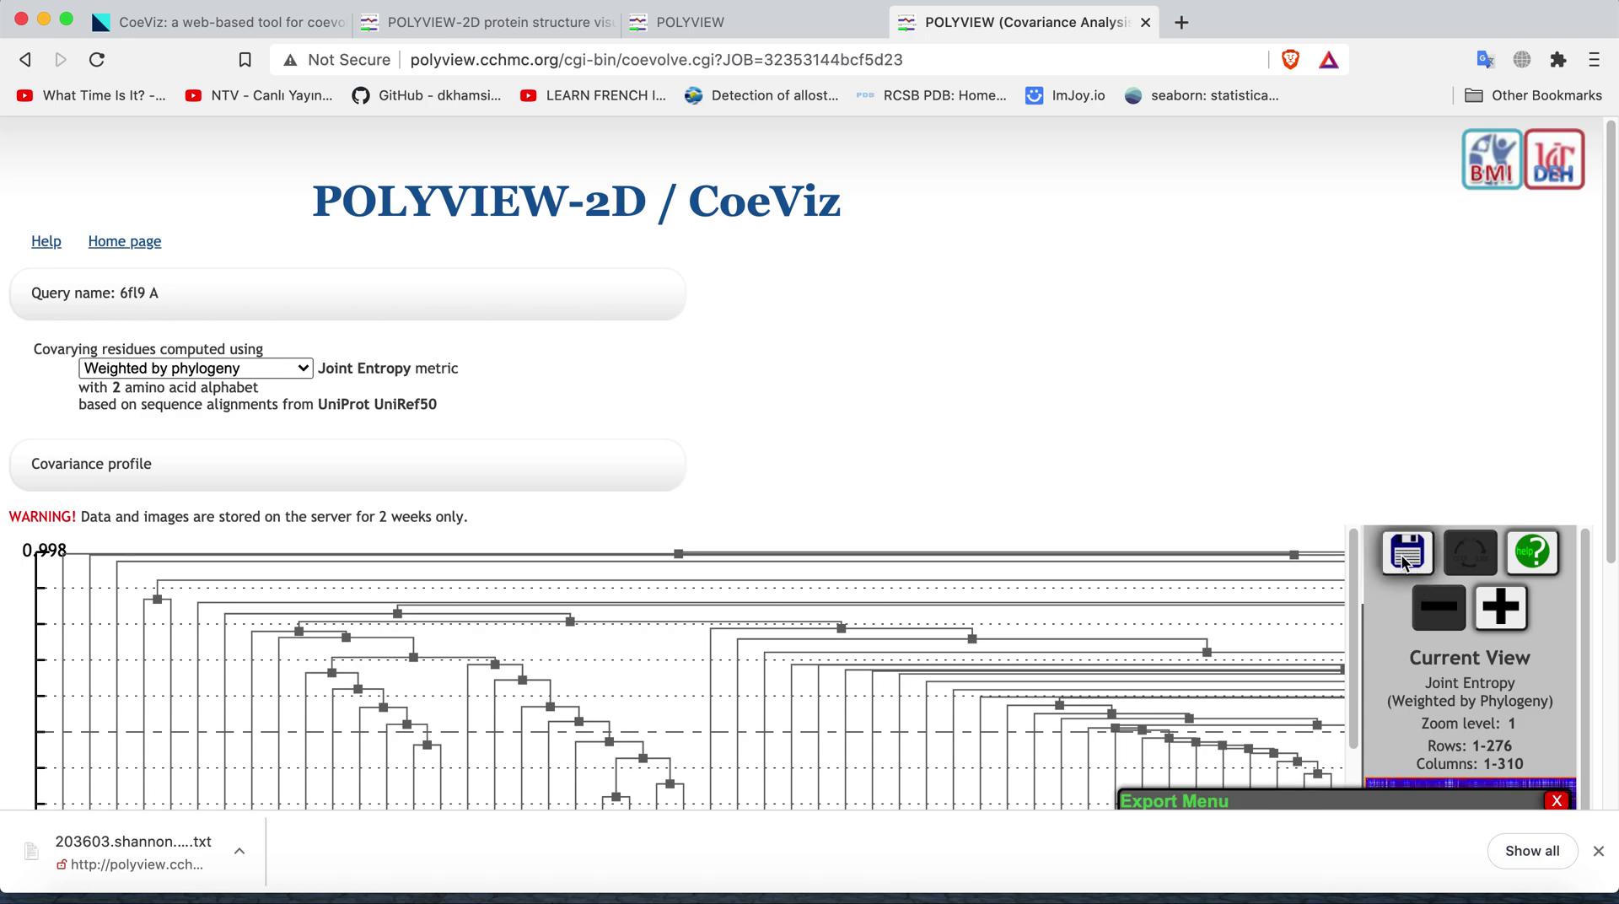
left_click_drag(1344, 799, 1018, 349)
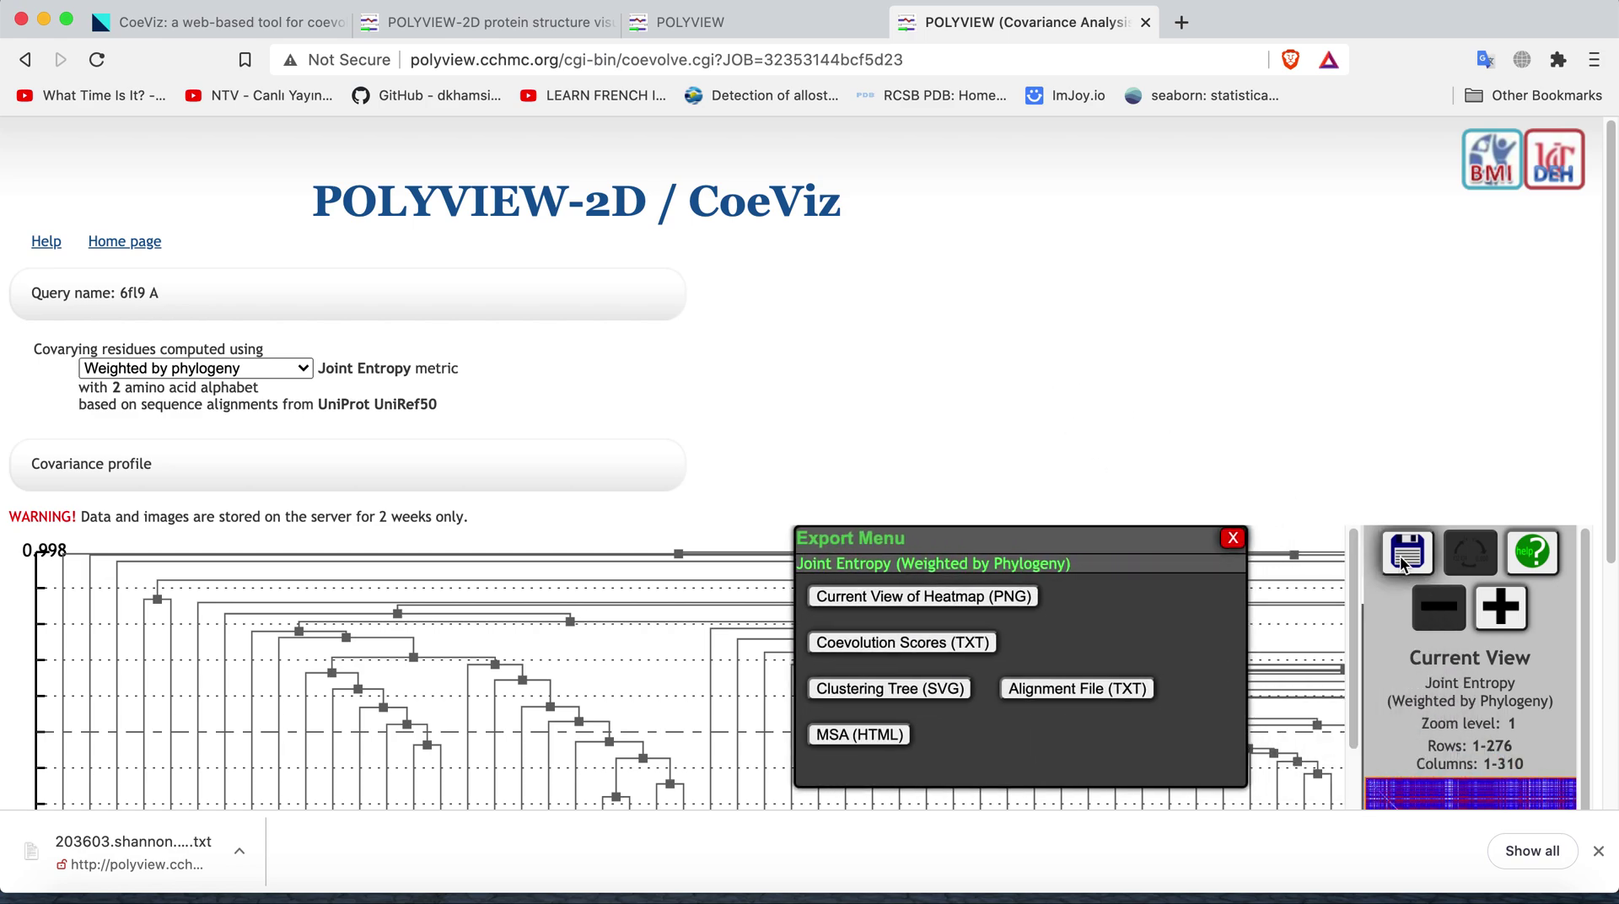
left_click(960, 646)
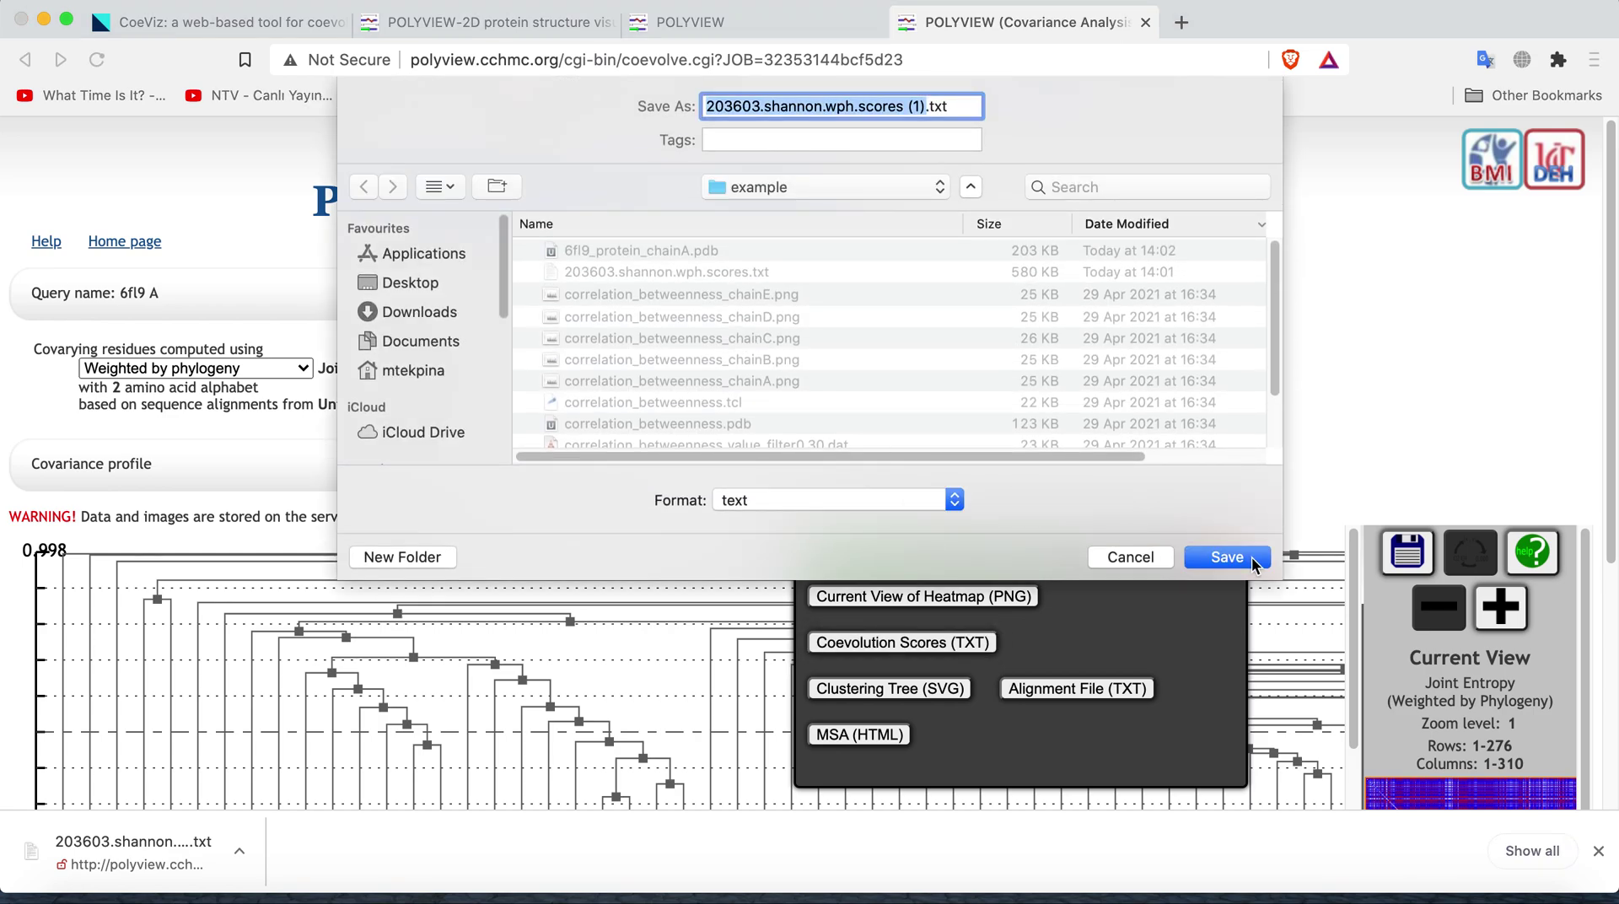
left_click(1128, 560)
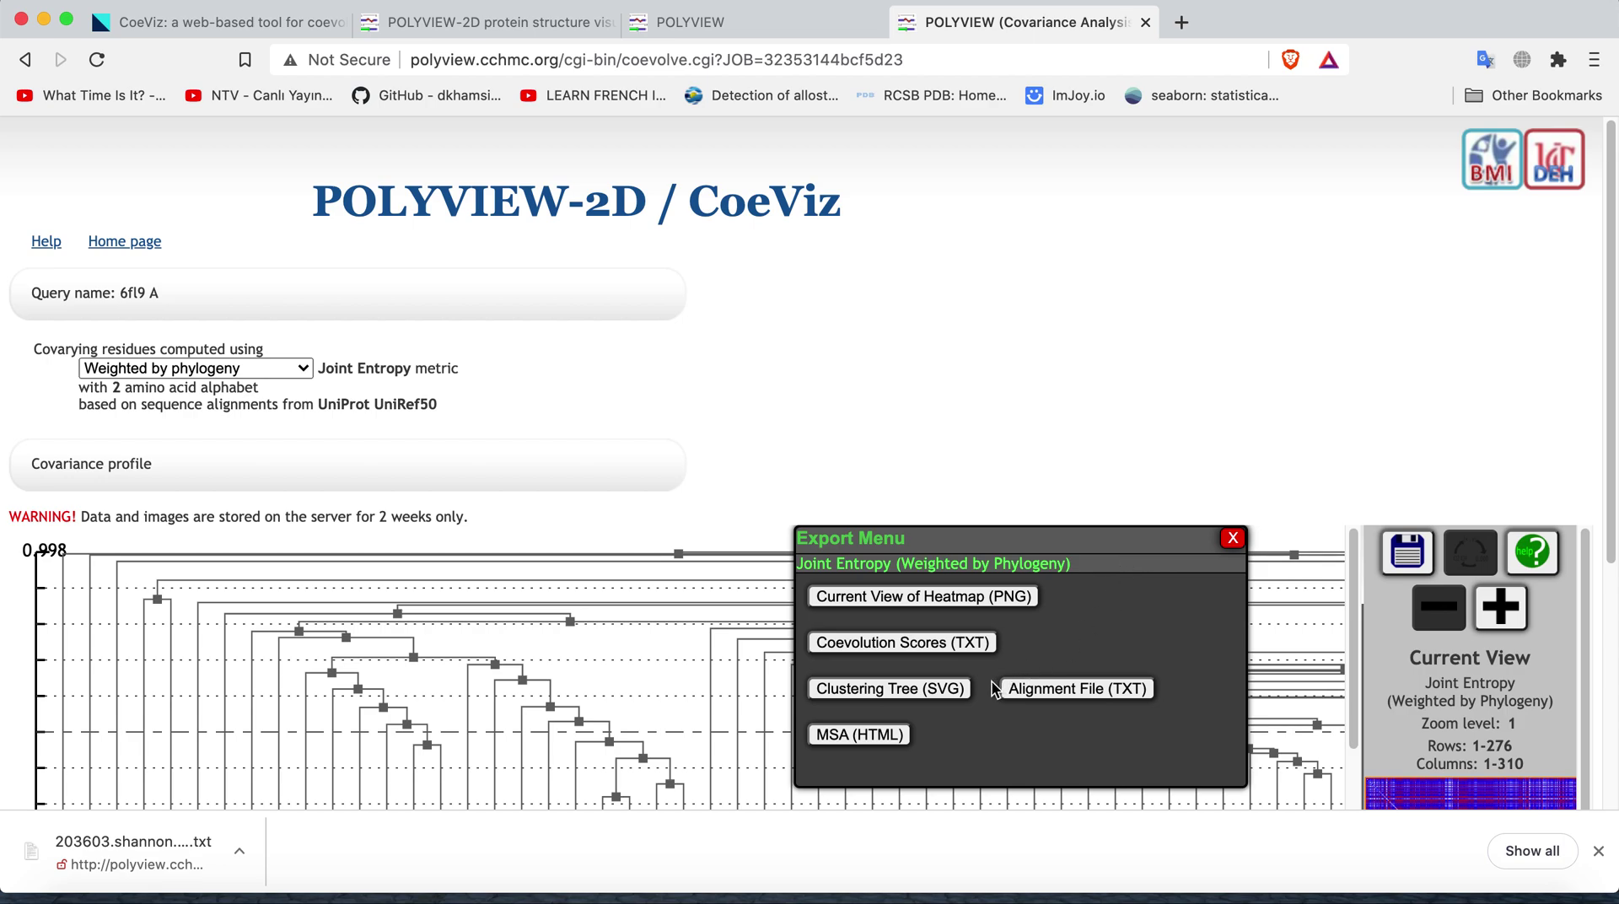
left_click(1230, 540)
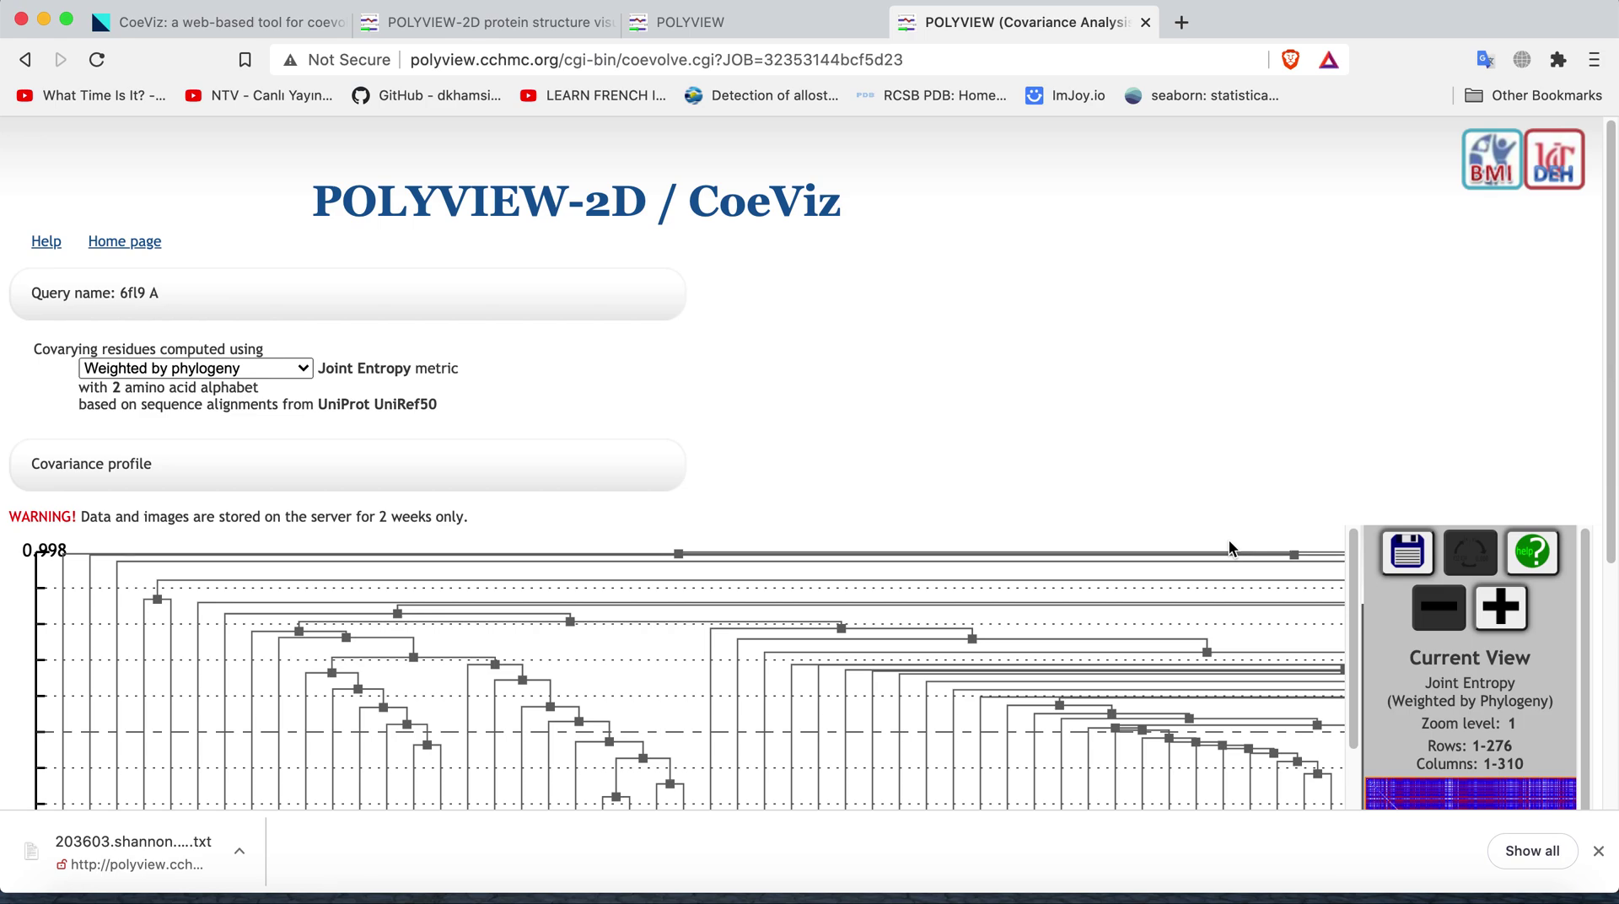
Step: Switch to the terminal and list the seqAnalysis folder with la to check the PDB and coevolution score files
key("ctrl+Up")
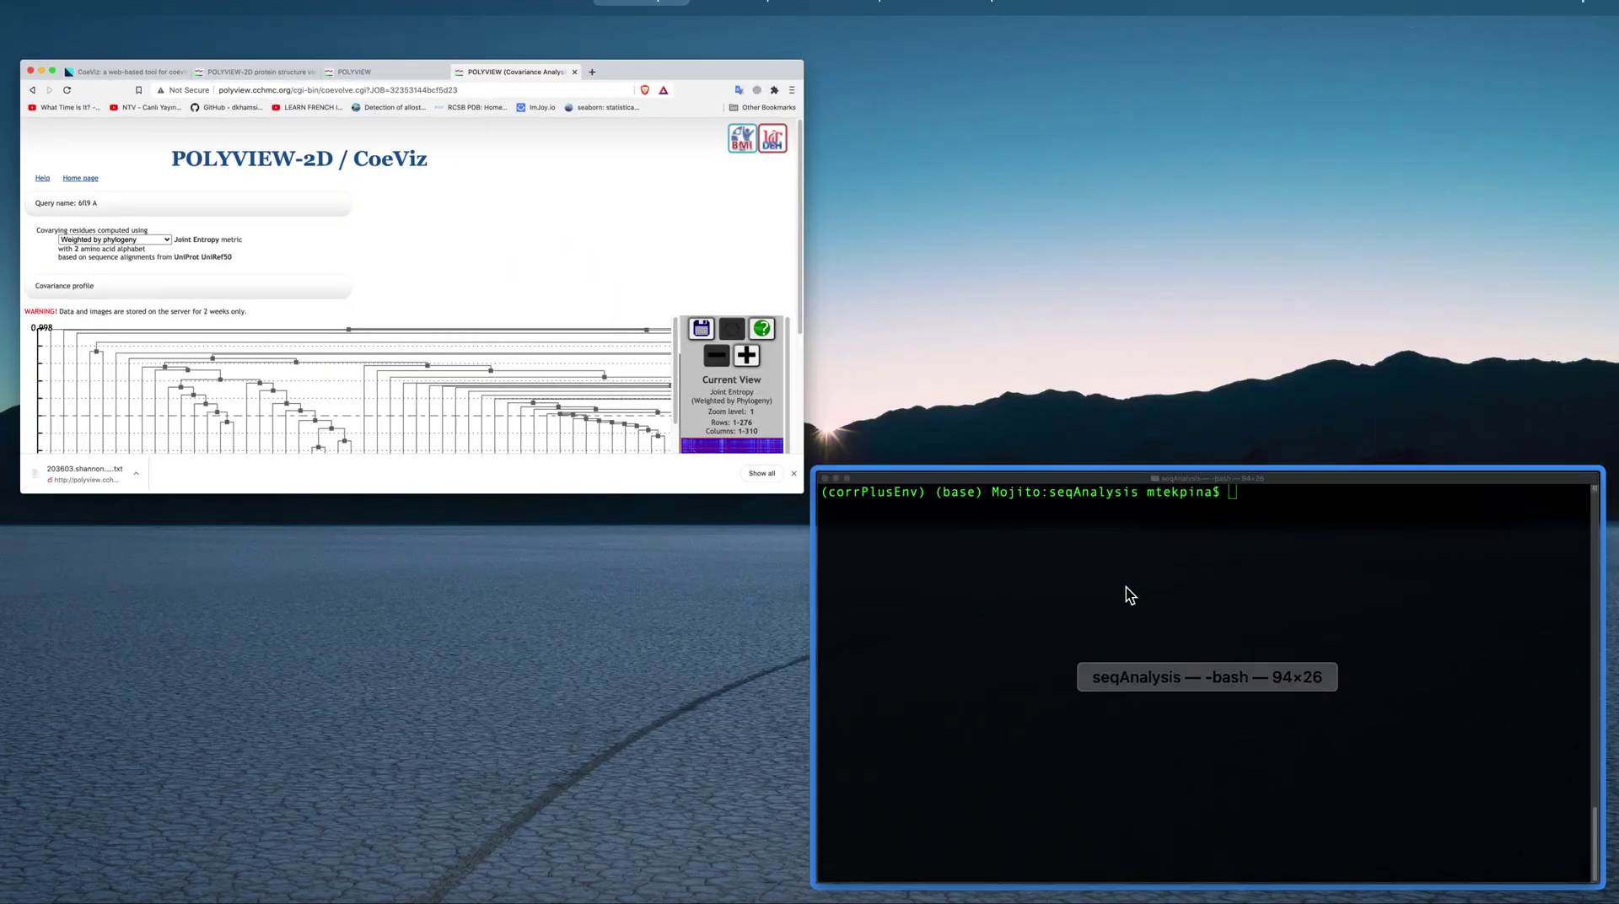
left_click(1130, 595)
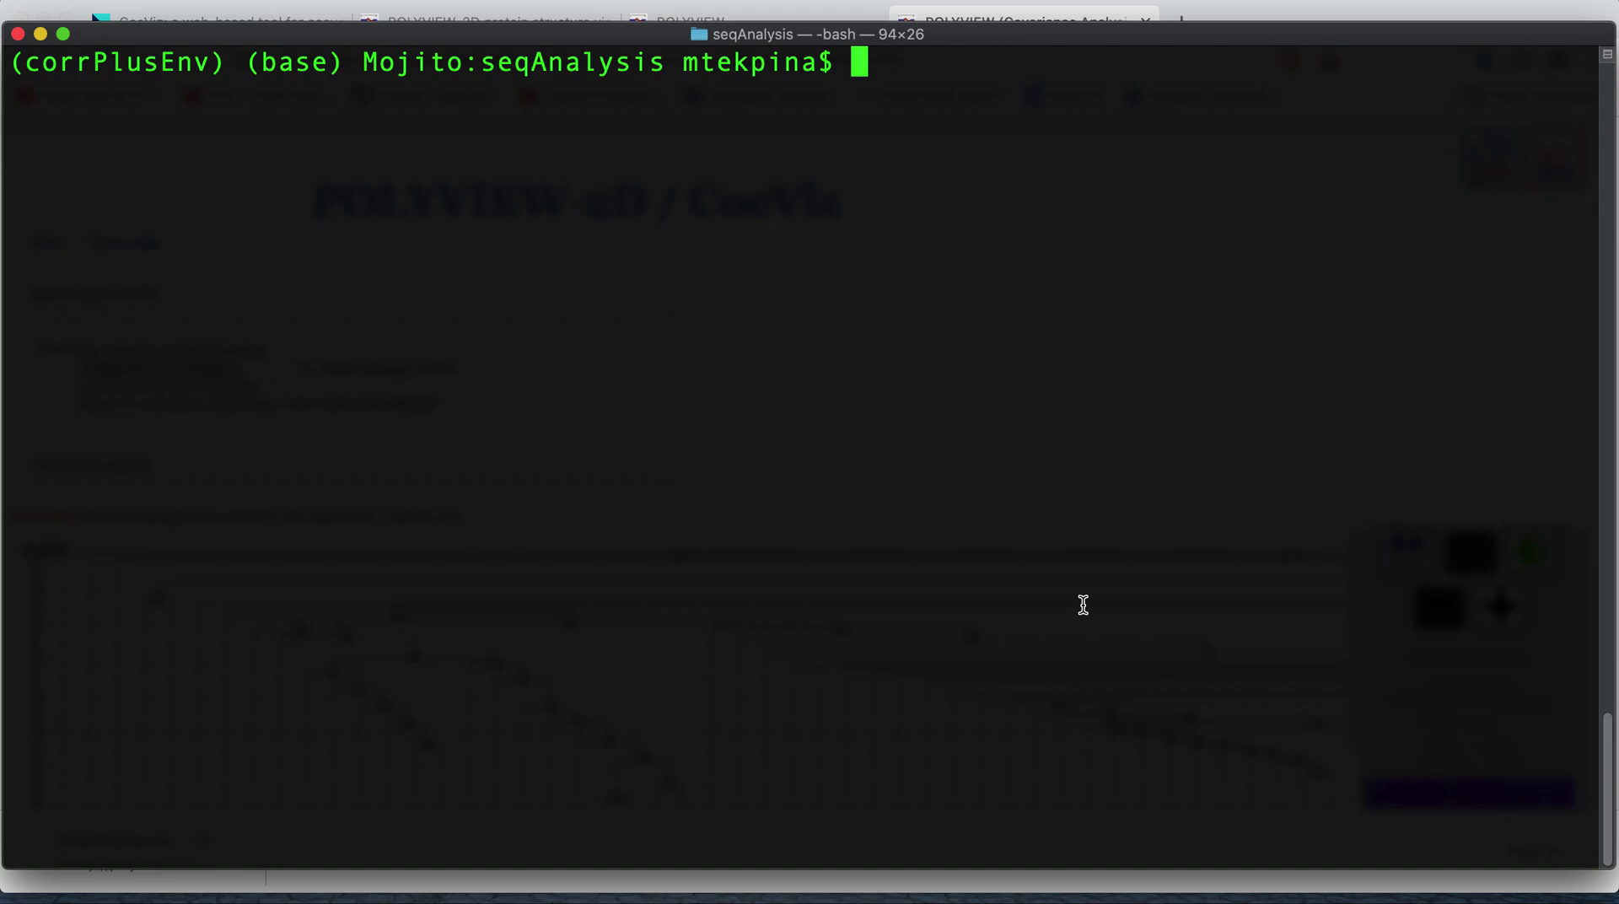
type("la")
key("Return")
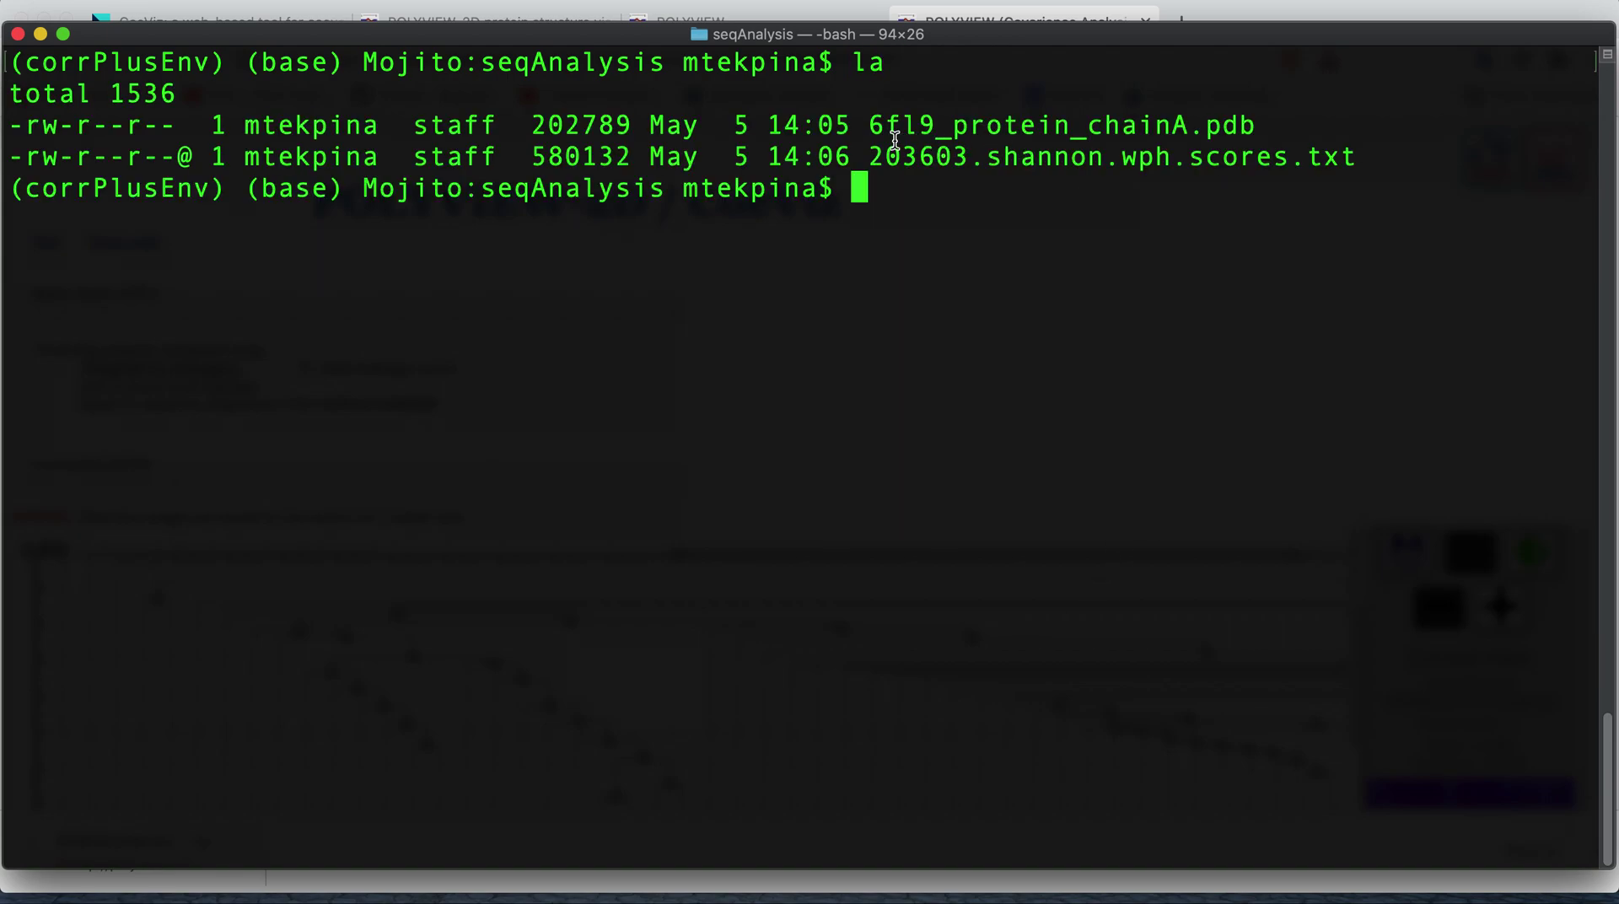
left_click_drag(869, 125, 1254, 130)
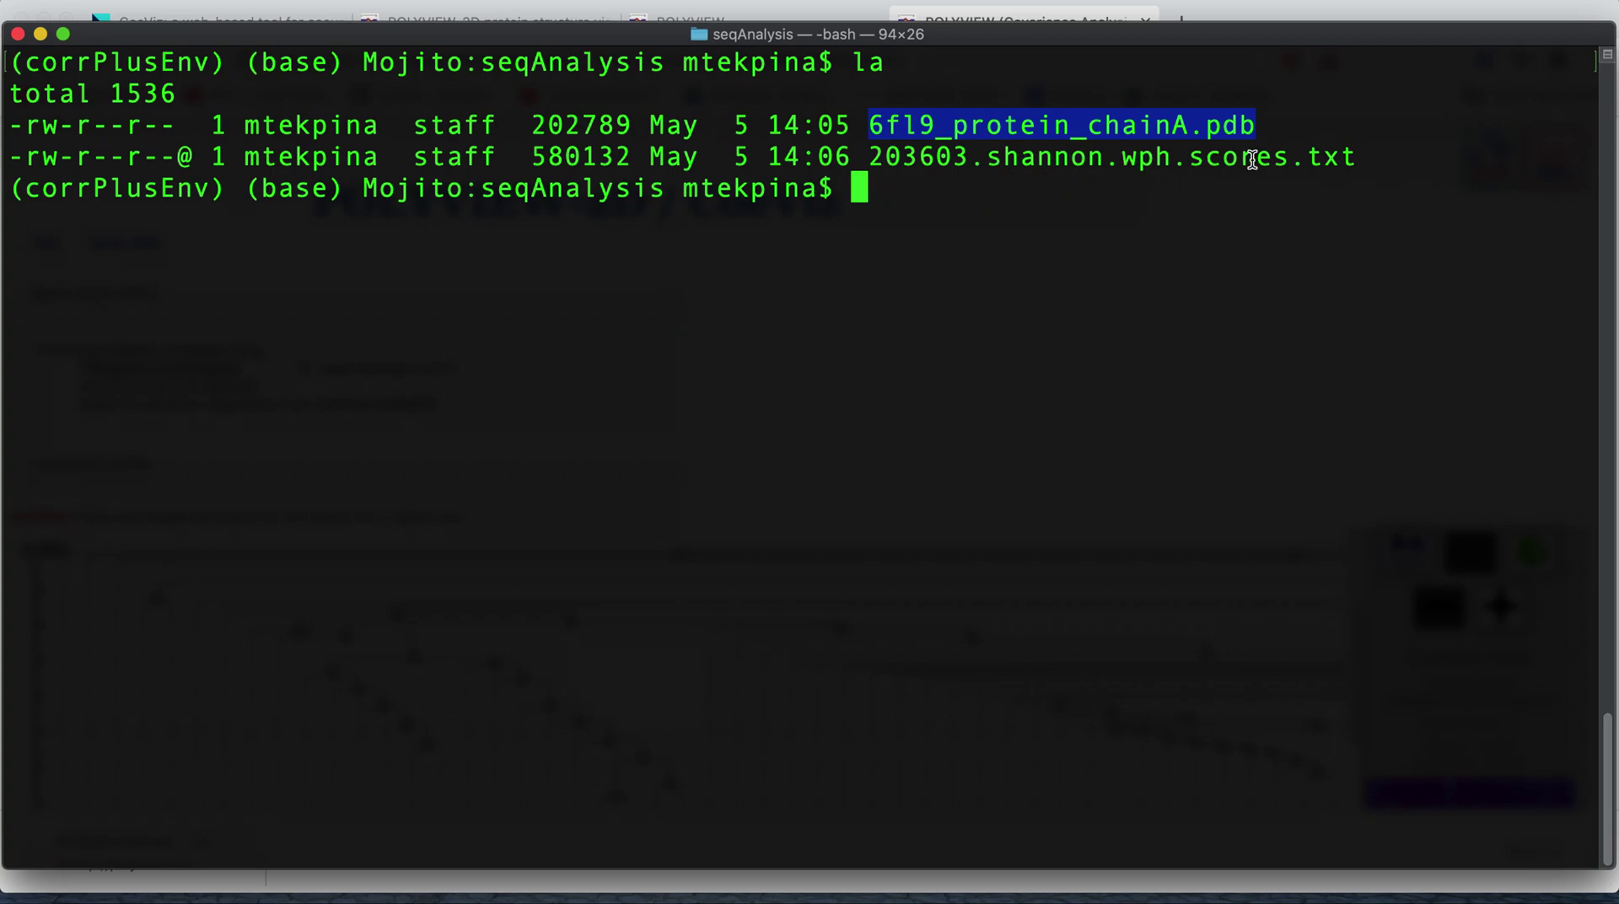
left_click(1365, 161)
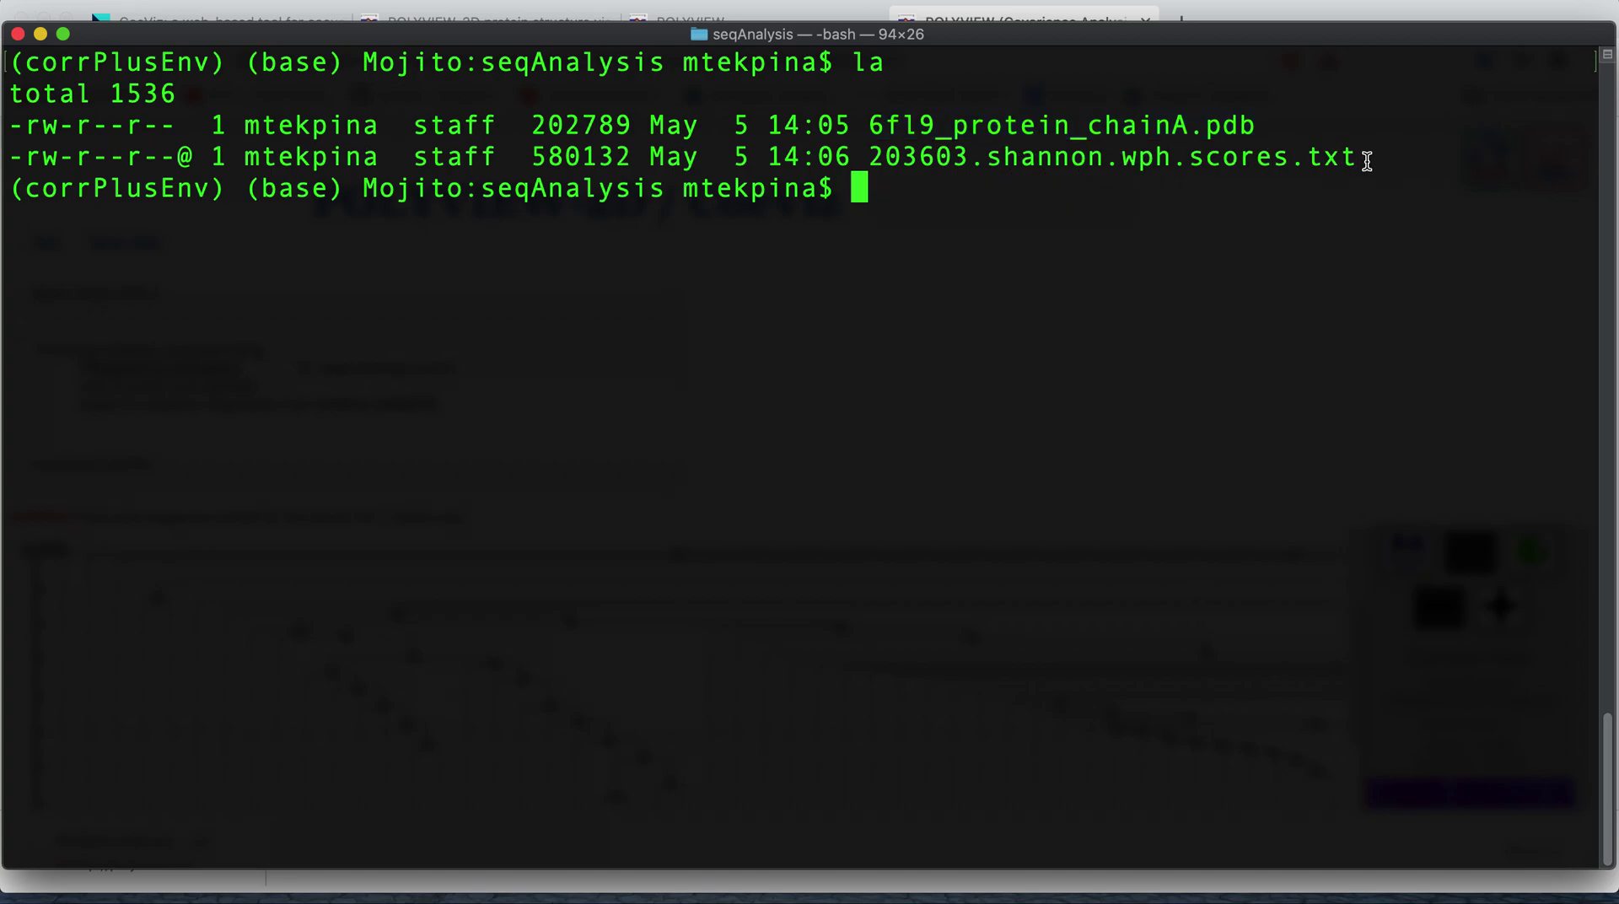